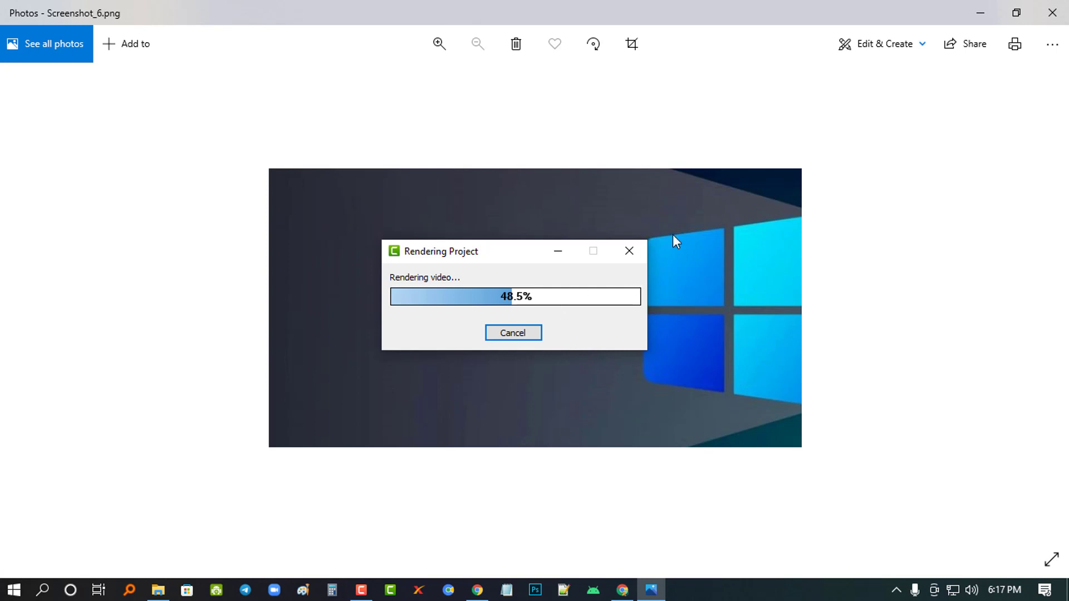
Step: Close the screenshot image in the photo viewer and refresh the desktop
click(1054, 17)
right_click(343, 168)
click(394, 214)
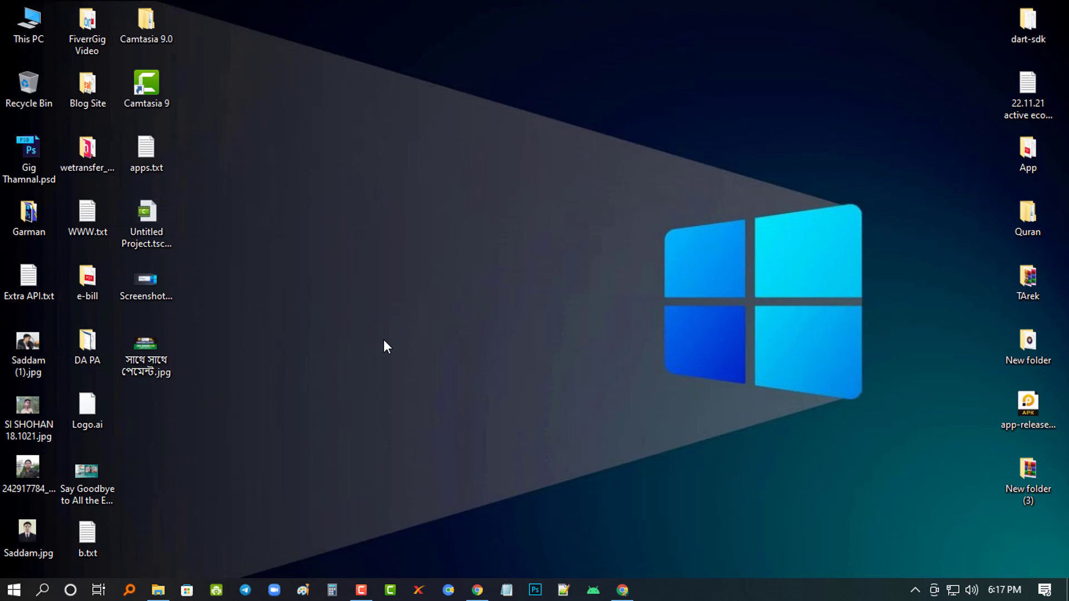
right_click(372, 256)
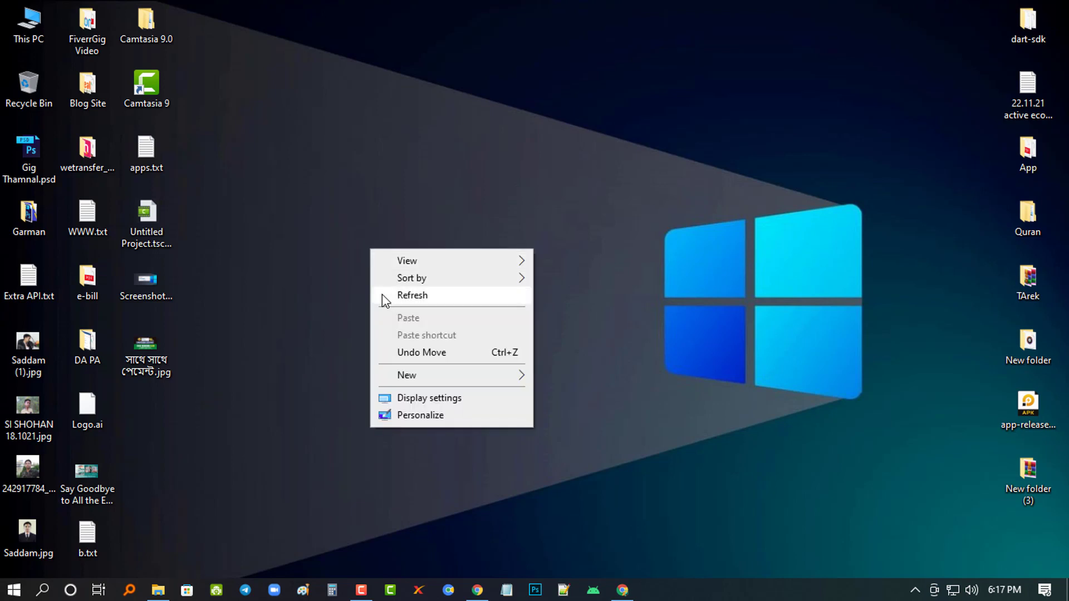
click(398, 297)
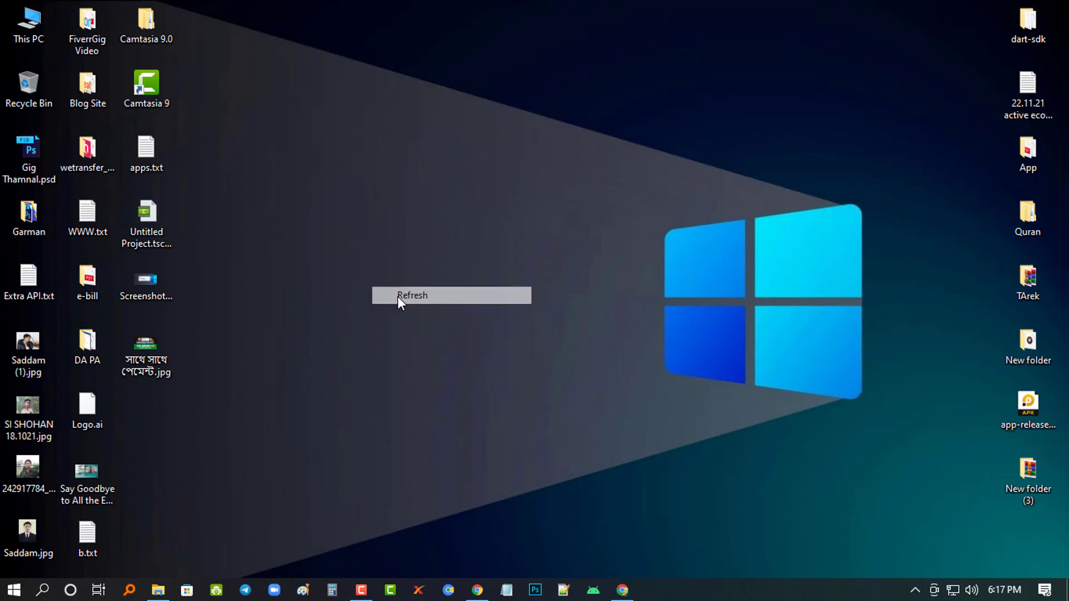
Step: Open the Graphics settings page from the desktop's display settings
right_click(517, 191)
mouse_move(585, 202)
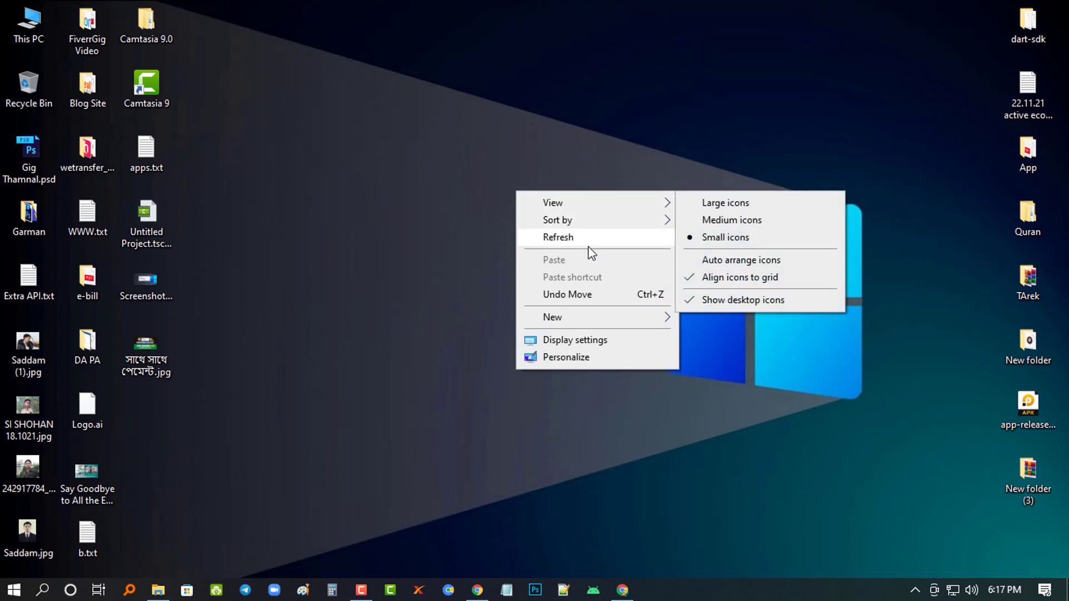
click(583, 343)
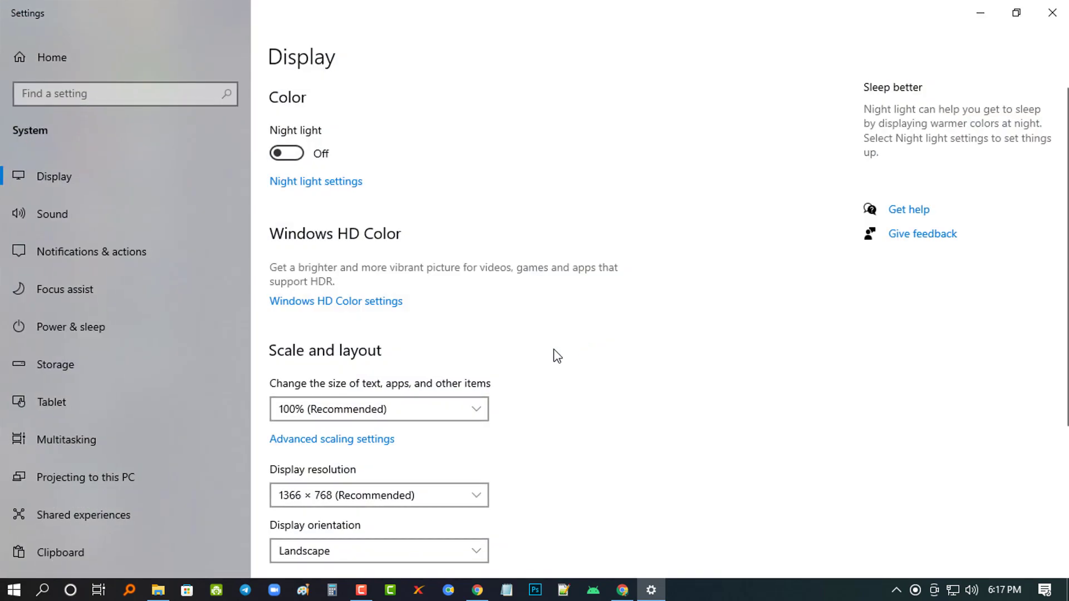
scroll(479, 267, down, 4)
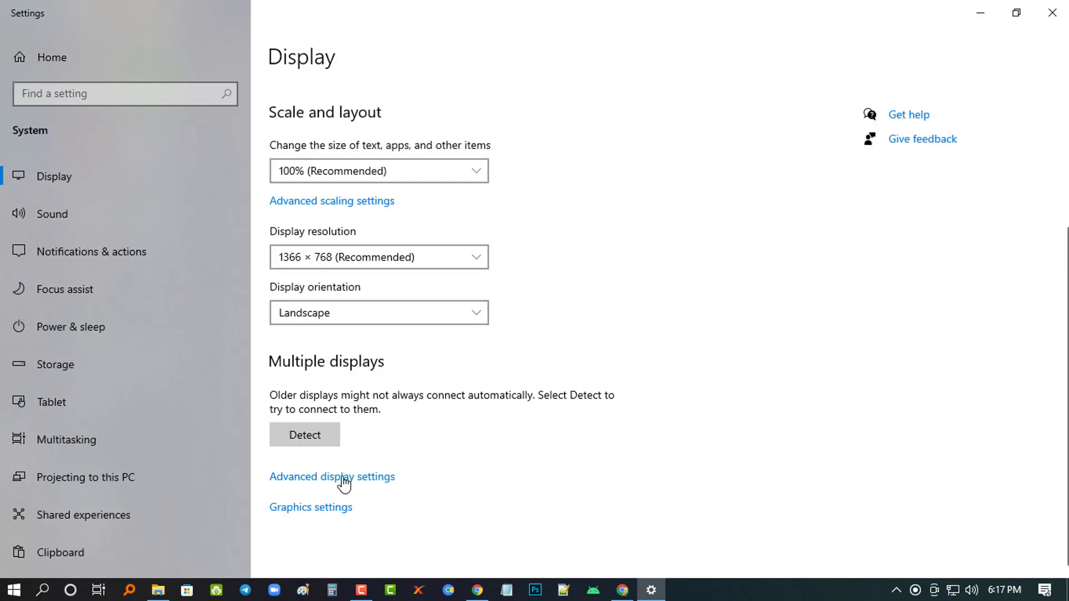
click(326, 517)
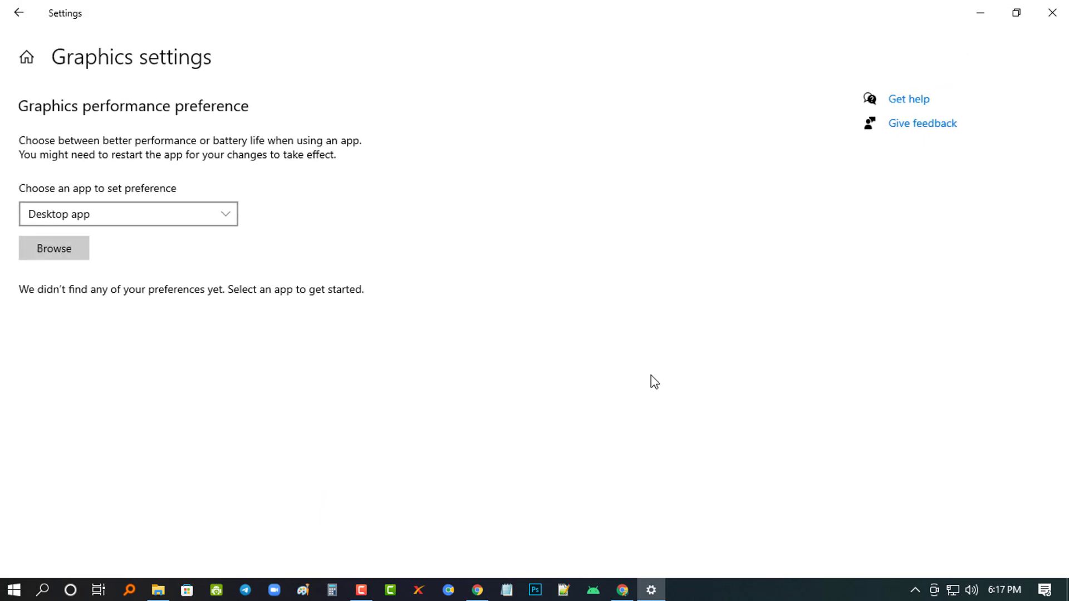
Step: Switch to Task Manager to examine the computer's resource usage
right_click(757, 597)
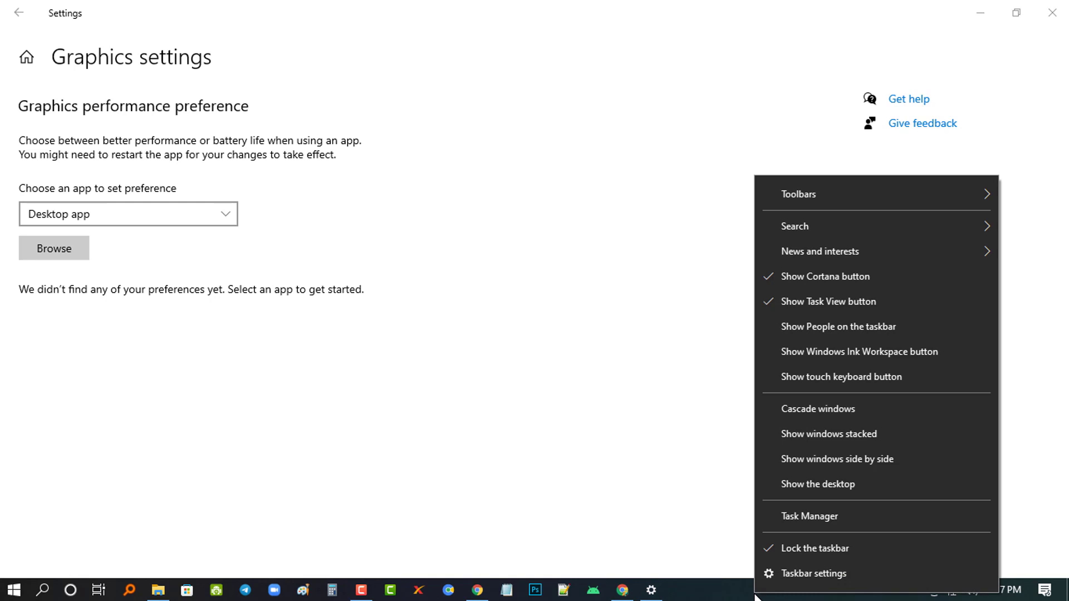
right_click(732, 594)
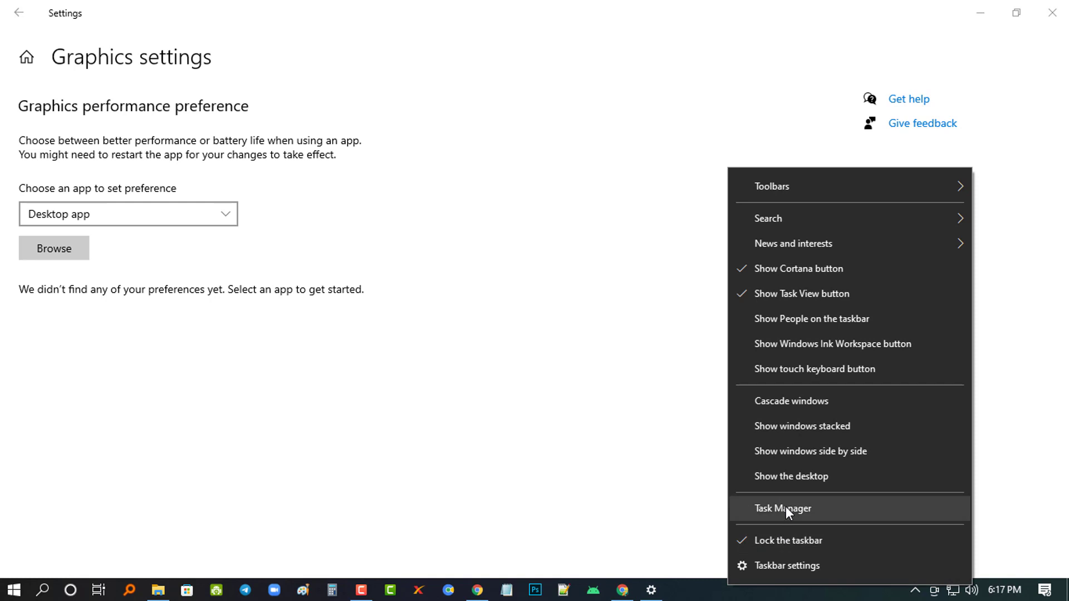
click(804, 509)
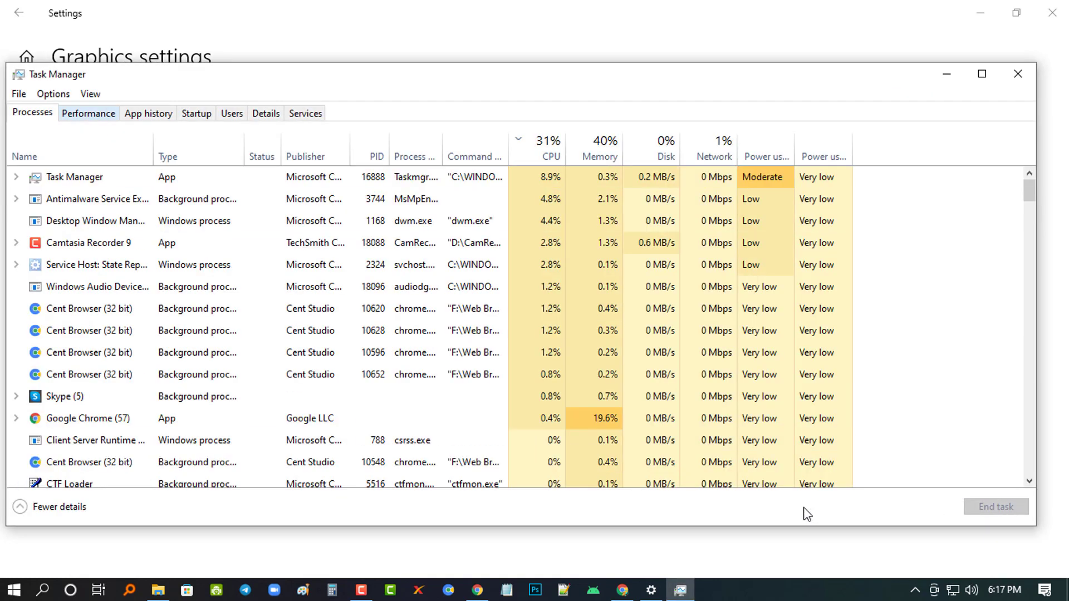
key(ctrl+Tab)
key(super+Up)
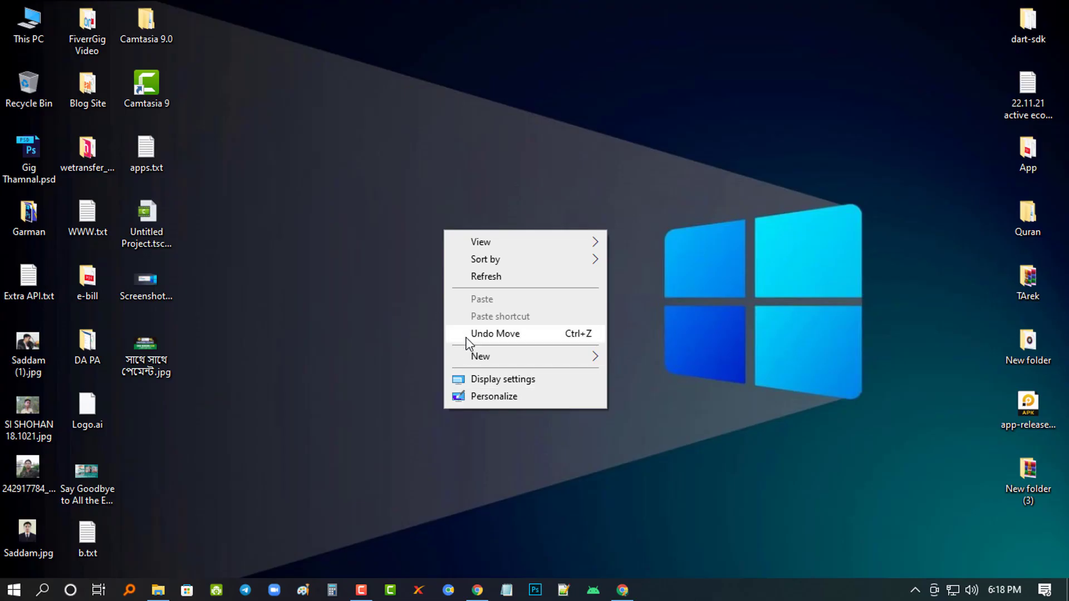
Step: Reopen Graphics settings from the desktop, choose Desktop app as the app type and start browsing for an executable
click(511, 381)
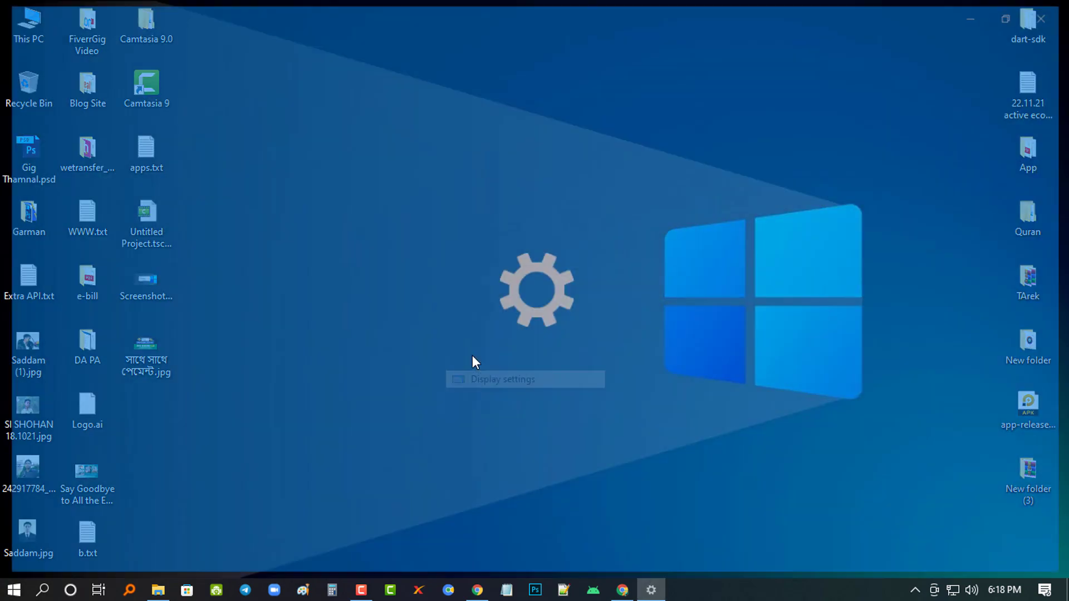
scroll(557, 401, down, 4)
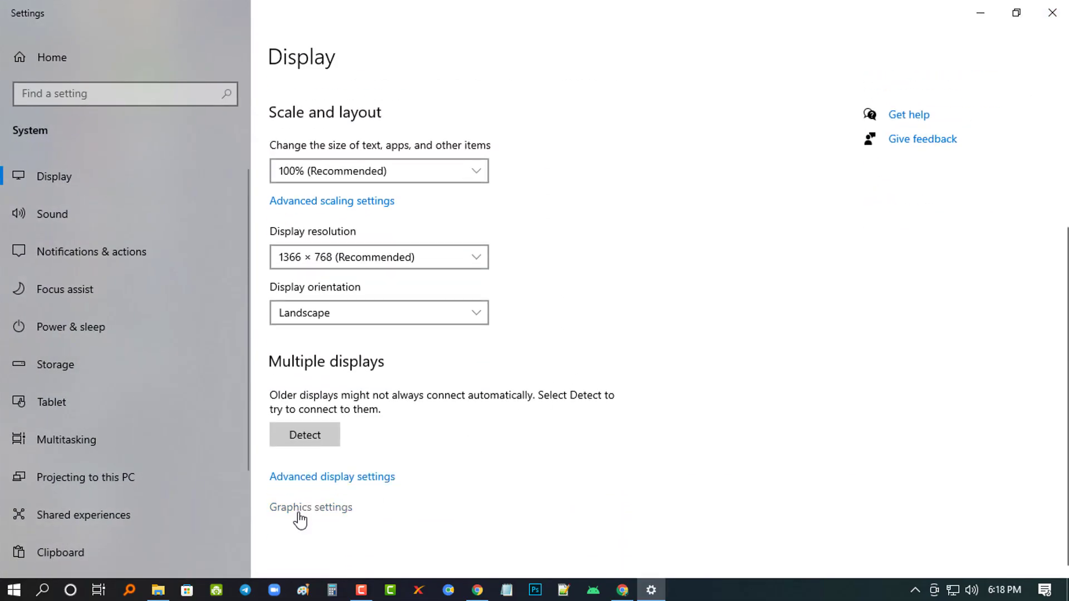
click(319, 511)
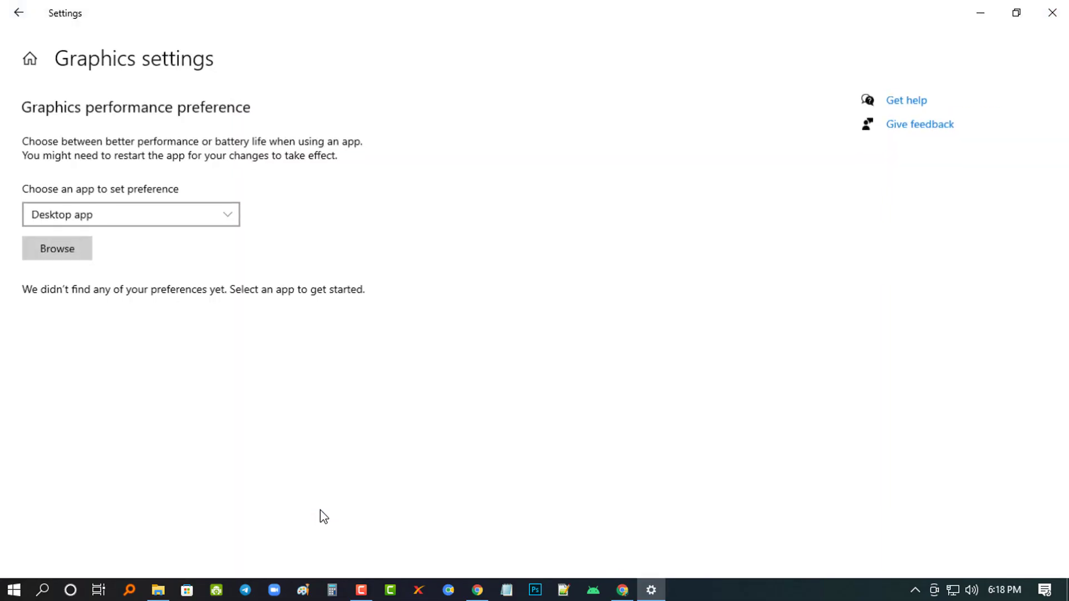
click(111, 222)
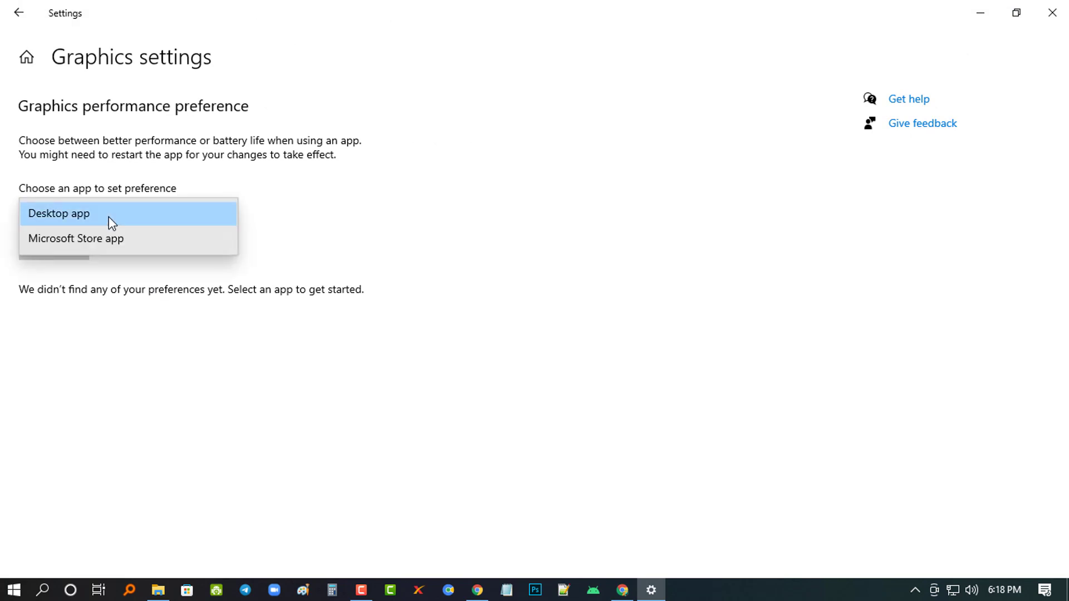
click(150, 214)
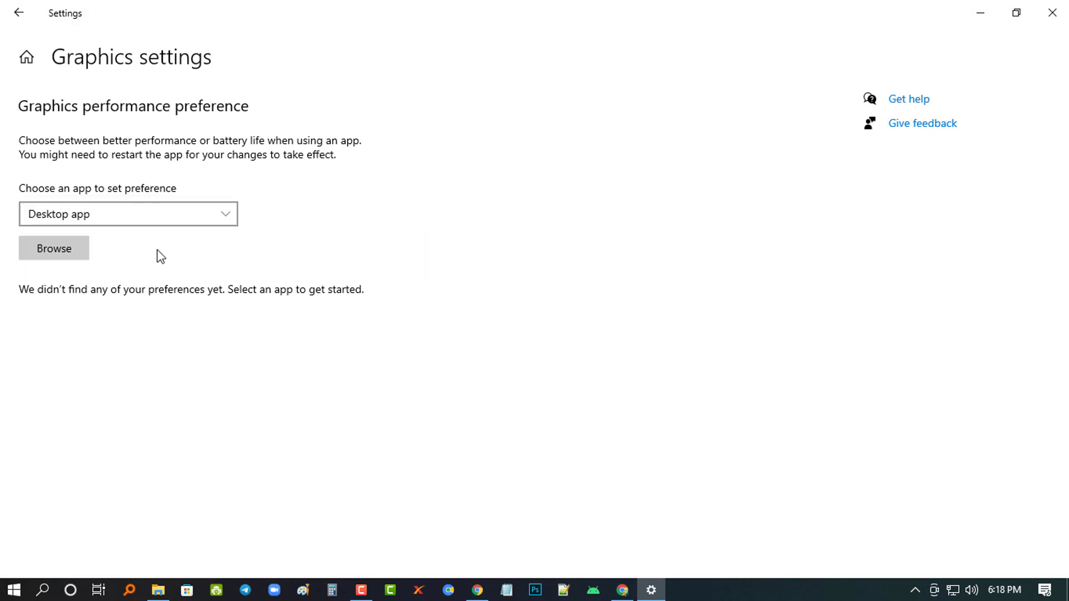
click(71, 248)
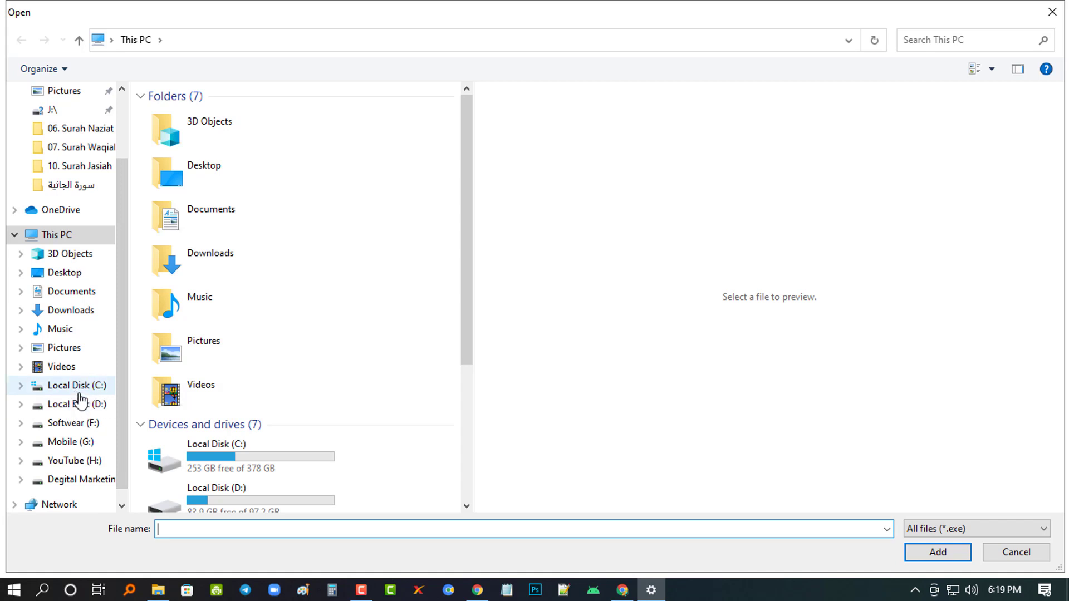
Step: Look through Program Files and Program Files (x86) on Local Disk (C:) for the Camtasia executable
click(69, 390)
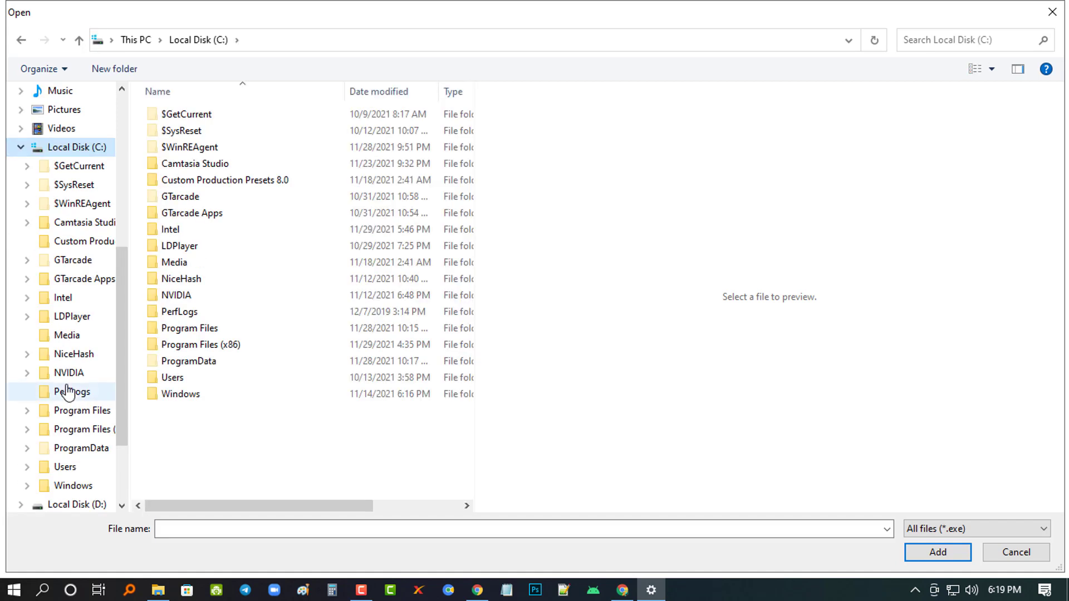
click(195, 333)
double_click(195, 333)
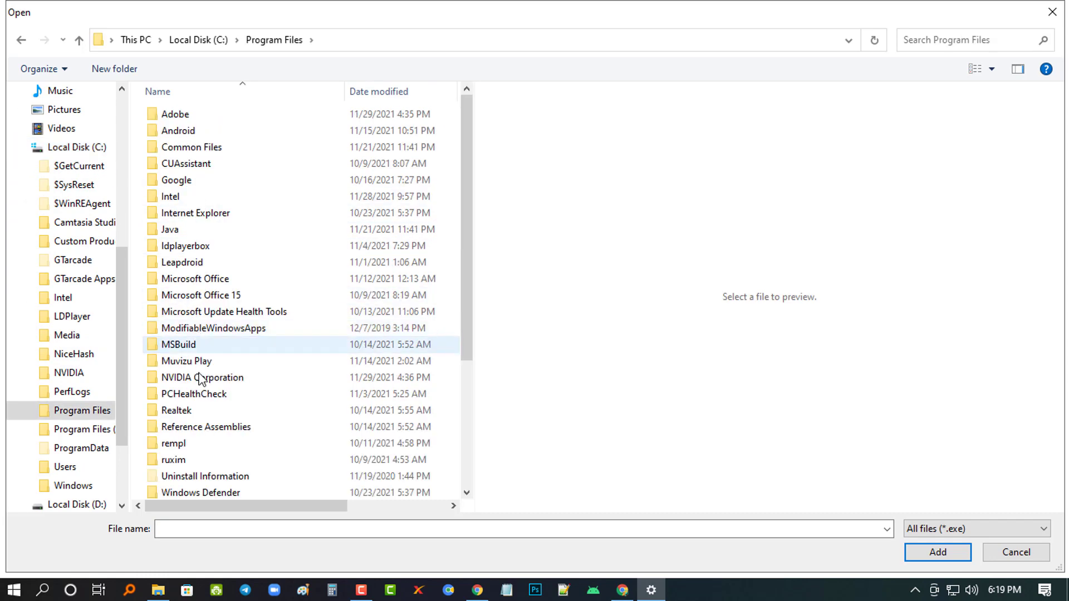
scroll(189, 334, down, 3)
click(79, 40)
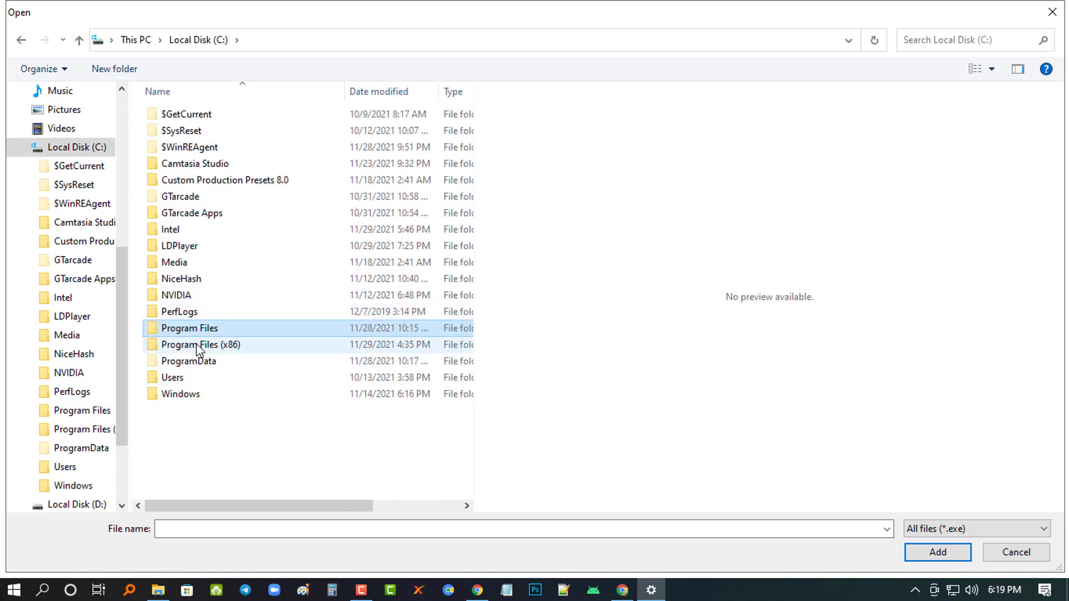
click(231, 351)
double_click(232, 350)
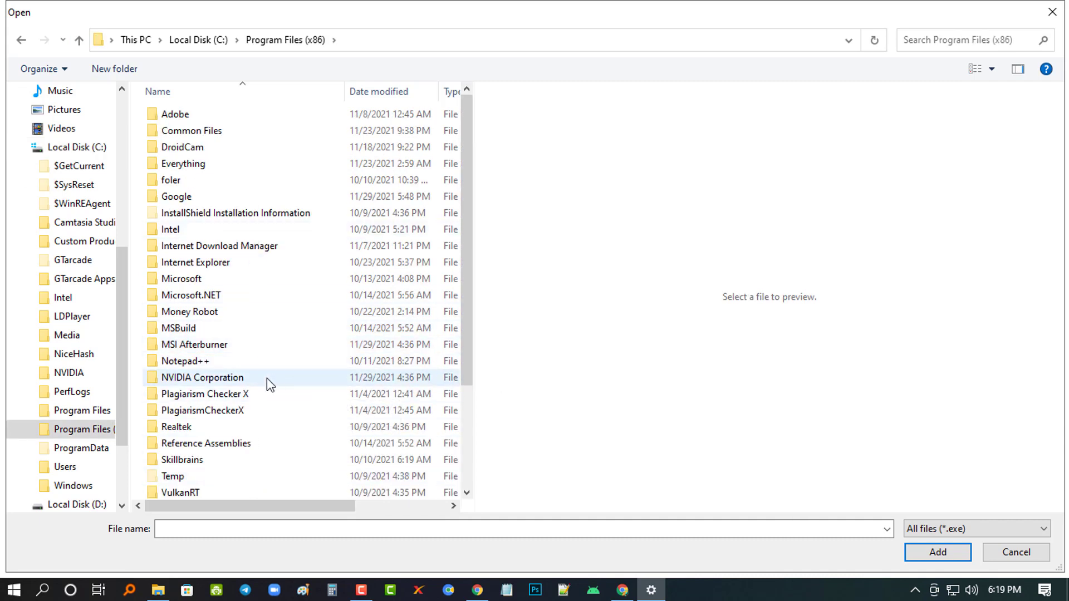
click(80, 40)
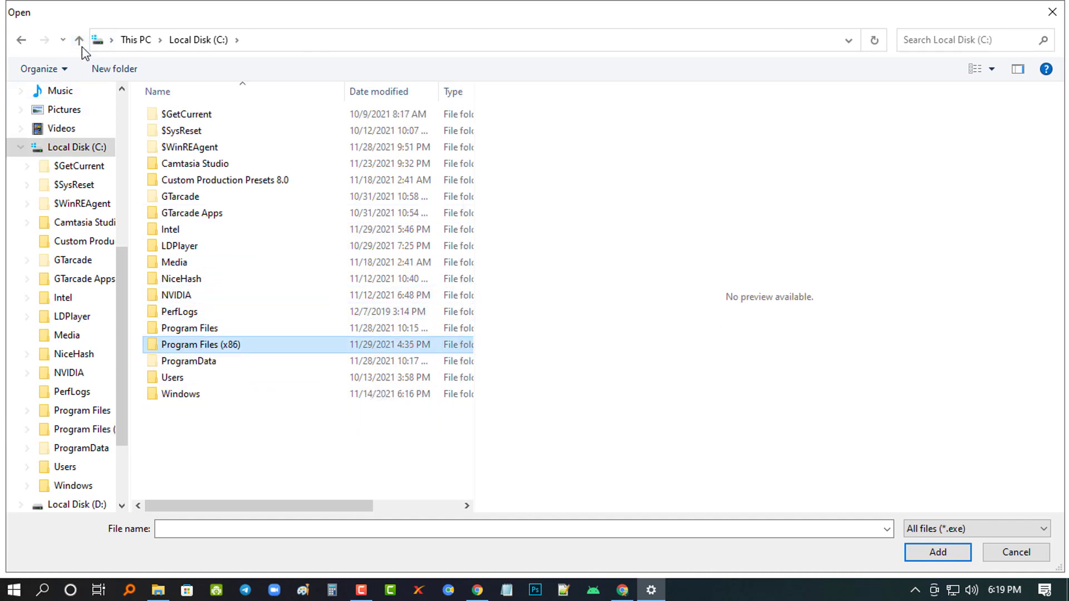
click(79, 40)
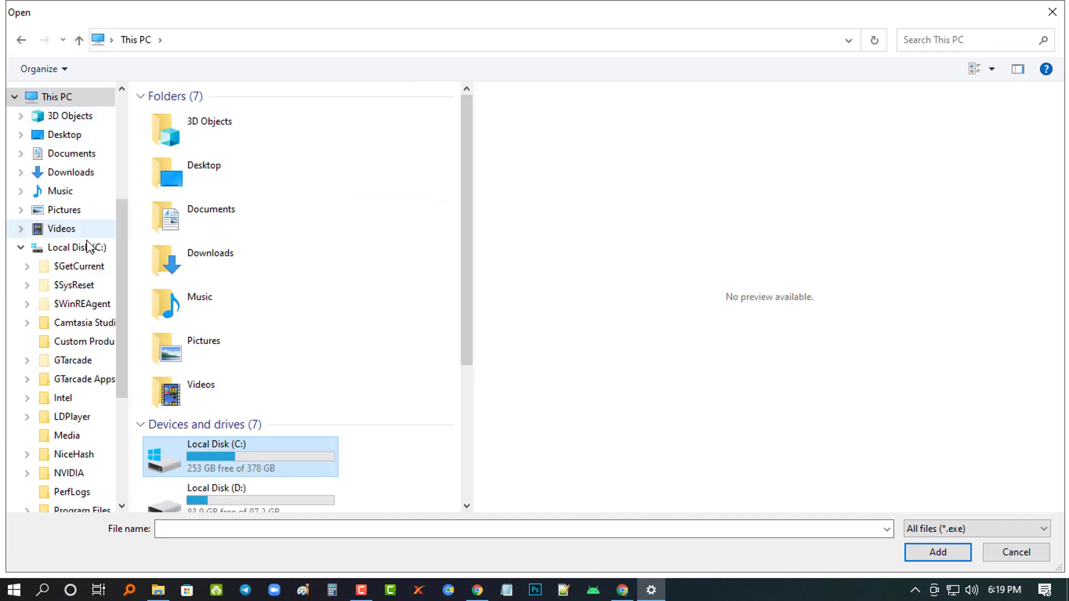
click(22, 248)
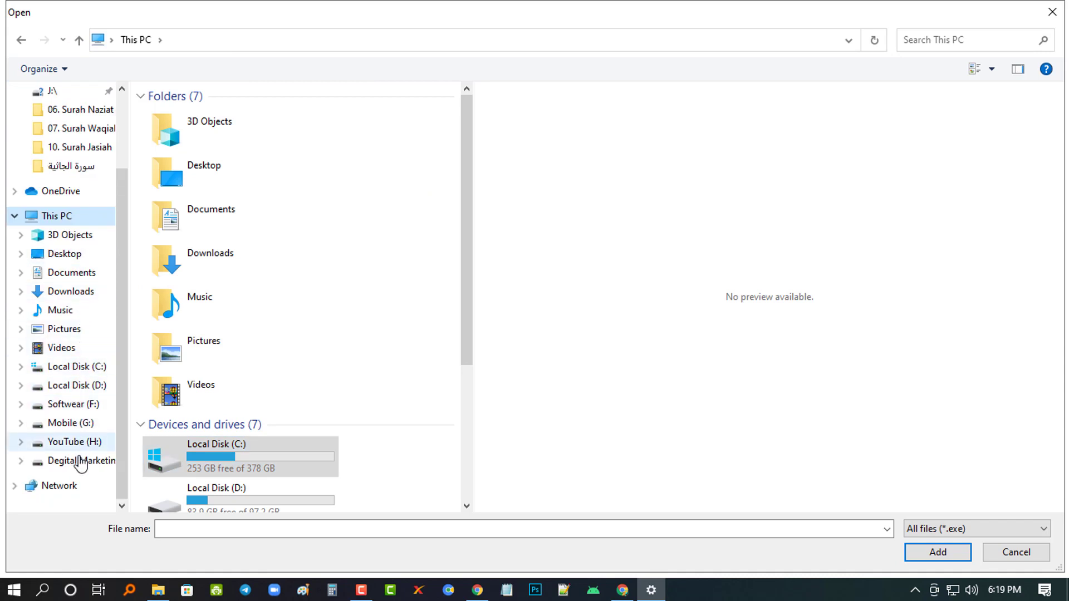
Step: Add CamtasiaStudio.exe from Local Disk (D:) to the graphics performance preference list
click(87, 389)
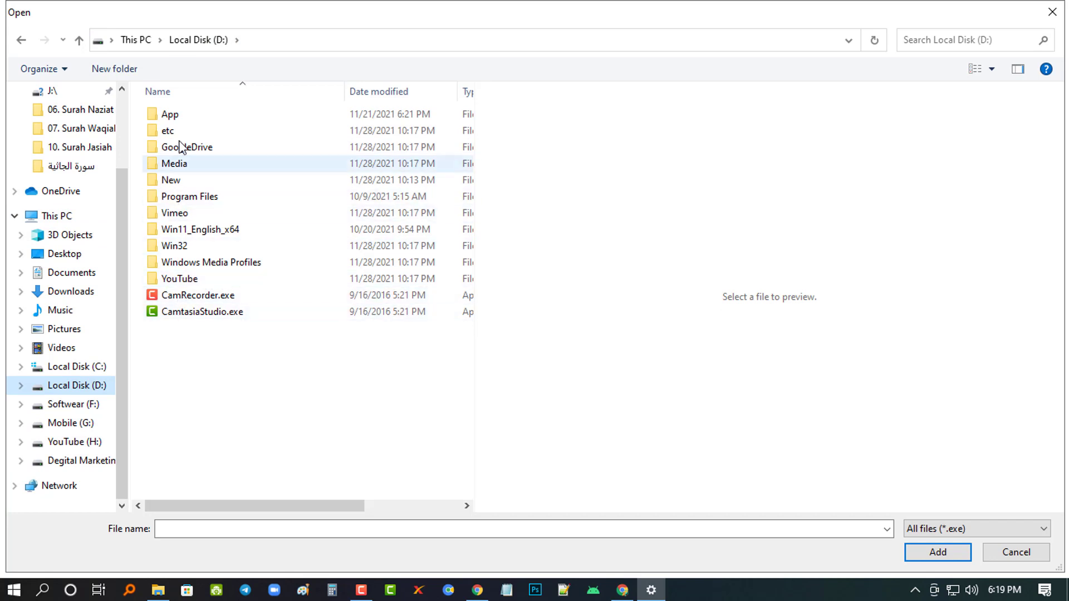
click(182, 315)
click(203, 299)
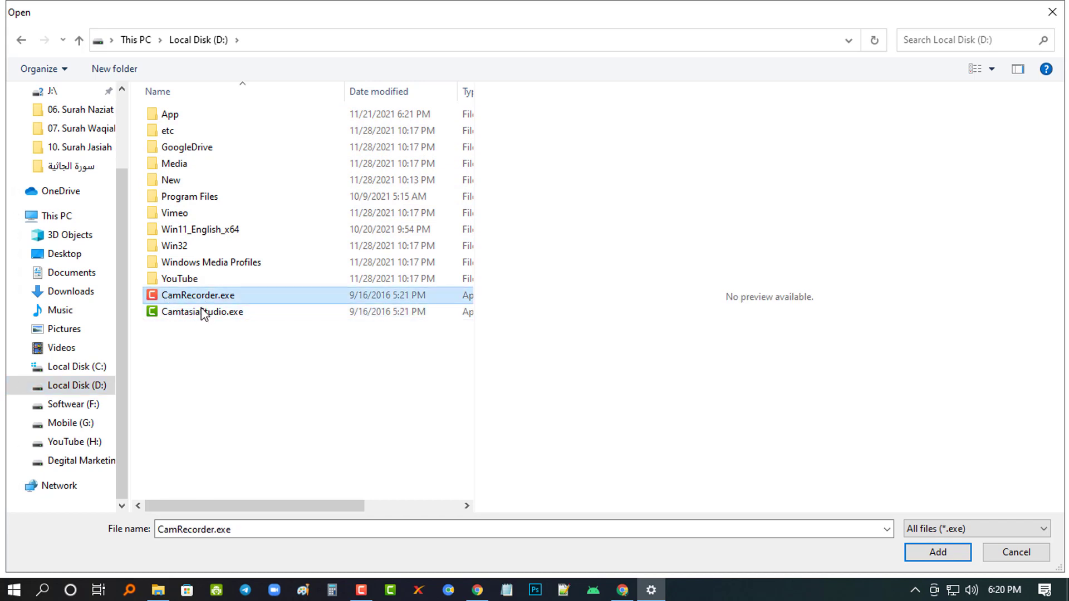
click(197, 313)
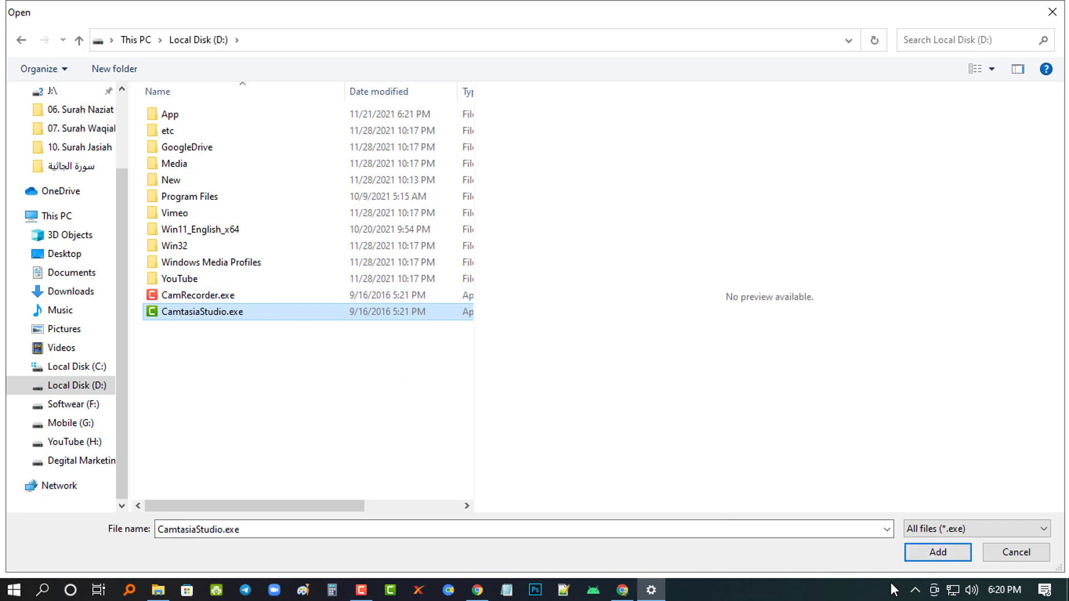
click(938, 552)
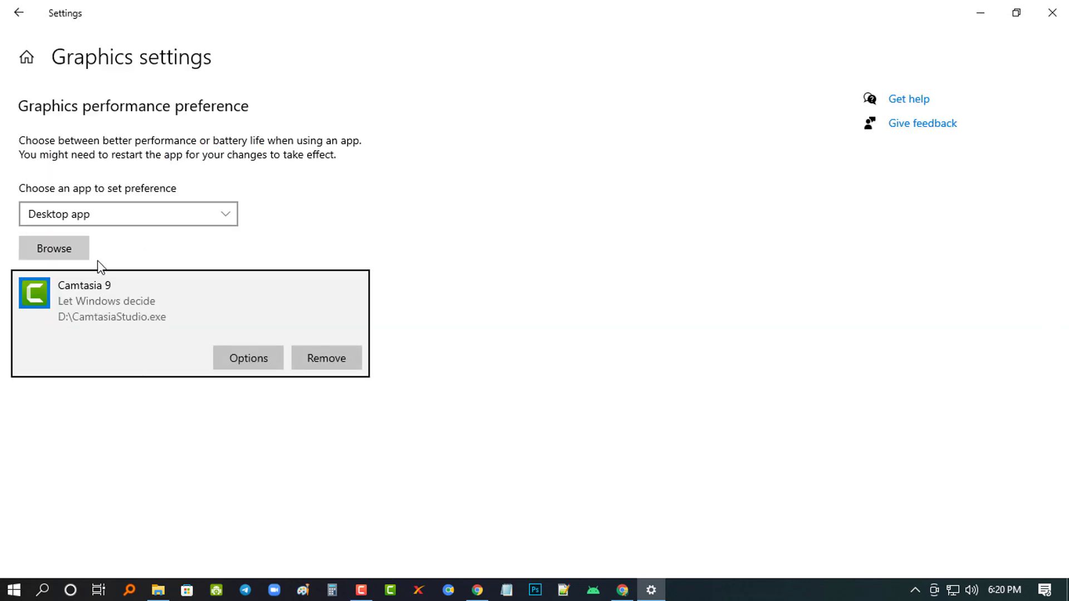
Step: Set the graphics preference of Camtasia 9 to High performance and save it
click(247, 362)
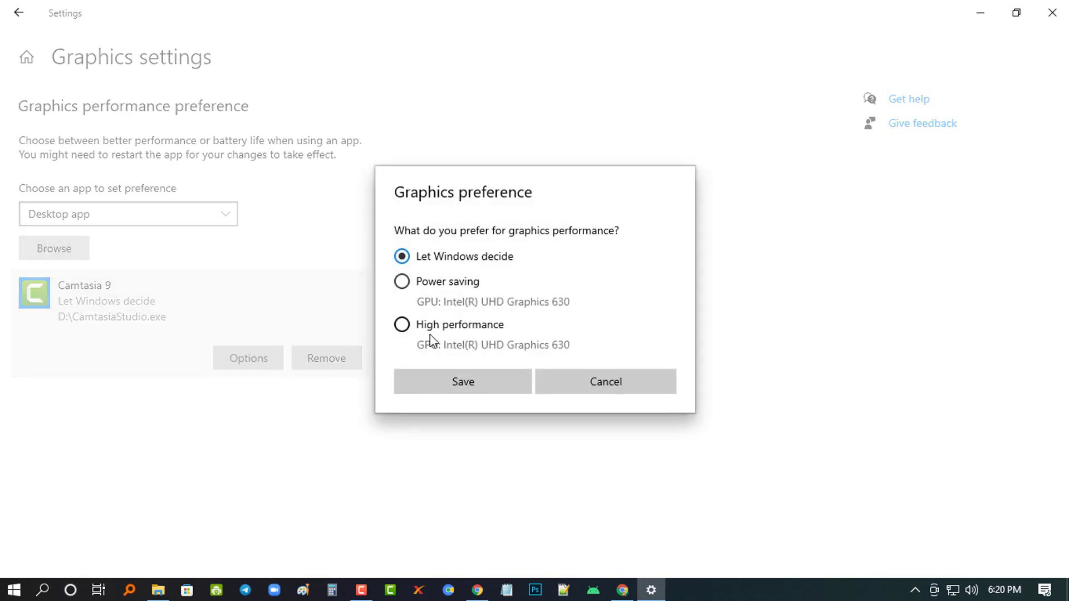
click(404, 327)
click(451, 383)
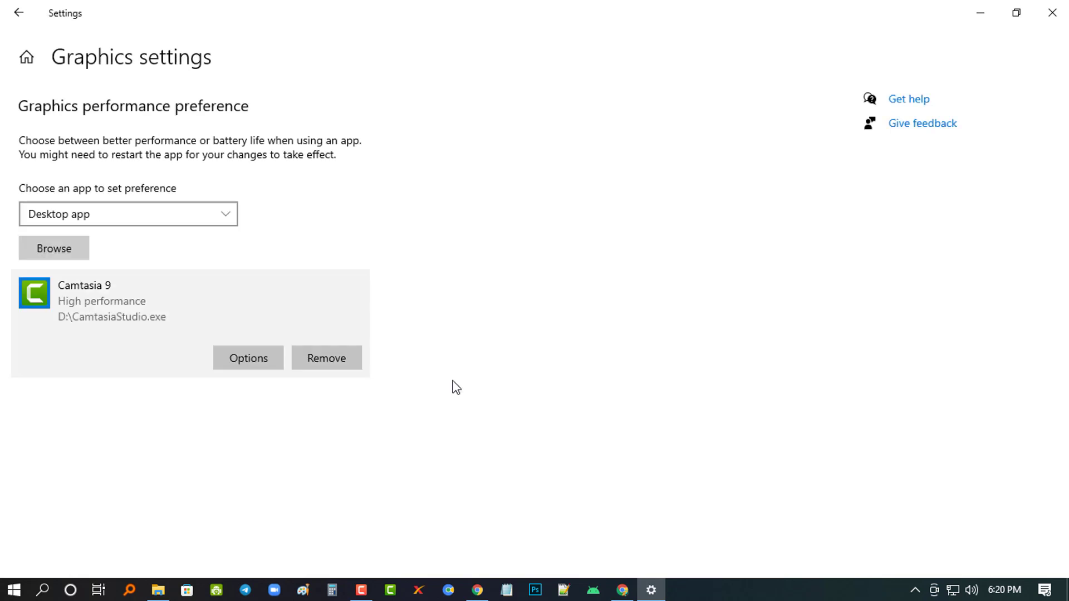
Step: Add CamRecorder.exe from Local Disk (D:) to the list and save its graphics preference as High performance
click(66, 253)
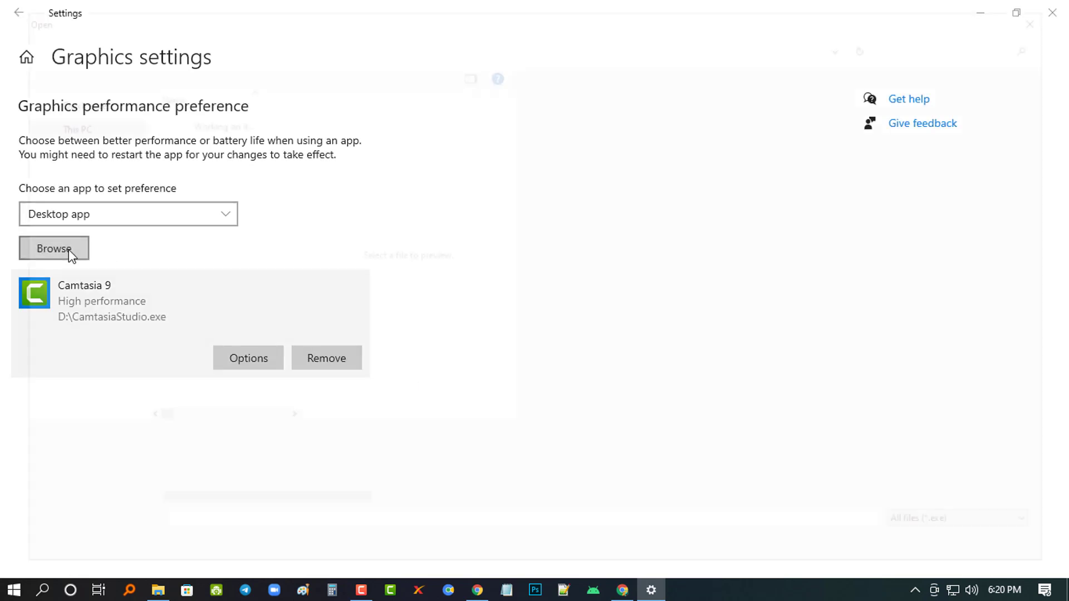
click(215, 299)
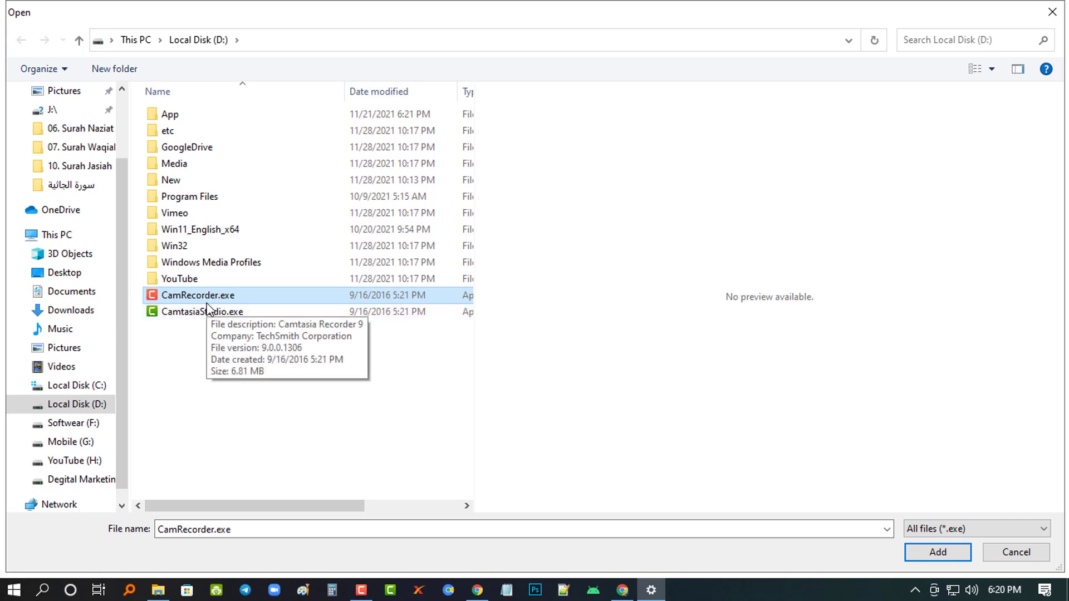
click(938, 553)
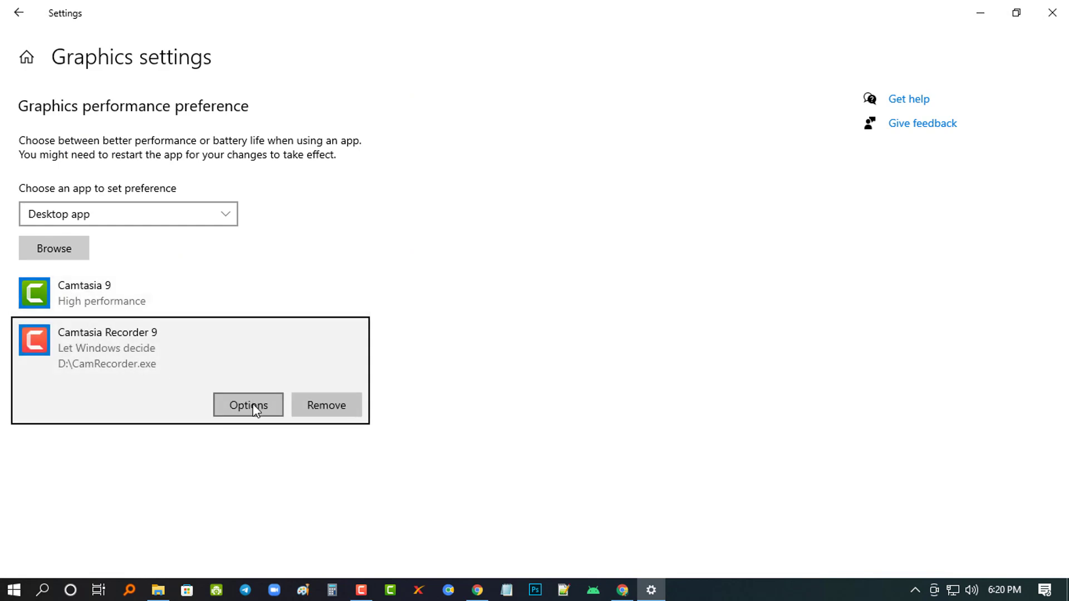
click(253, 406)
click(401, 324)
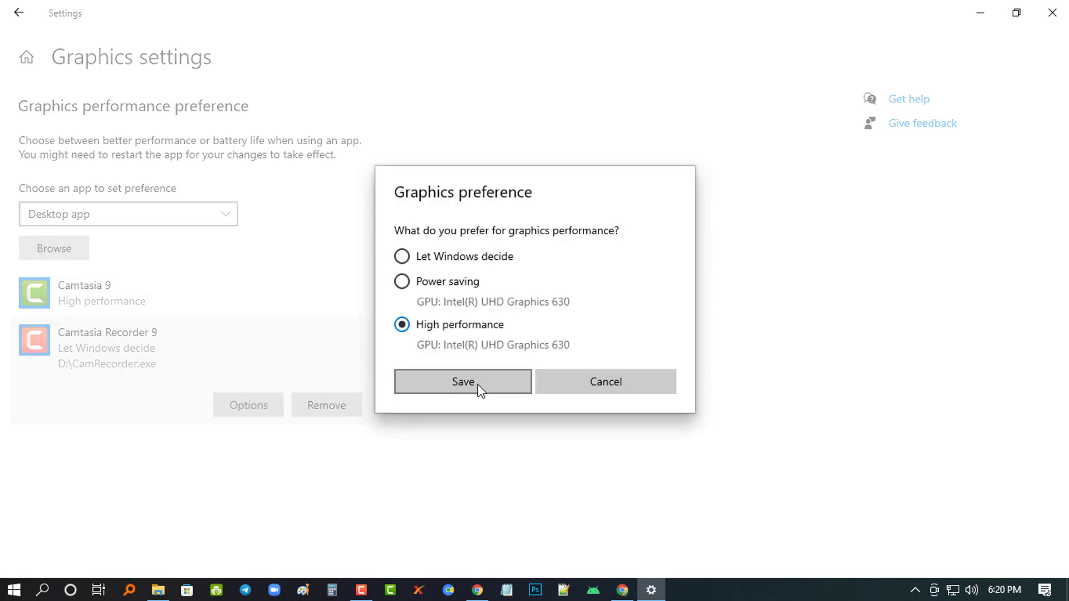
click(479, 388)
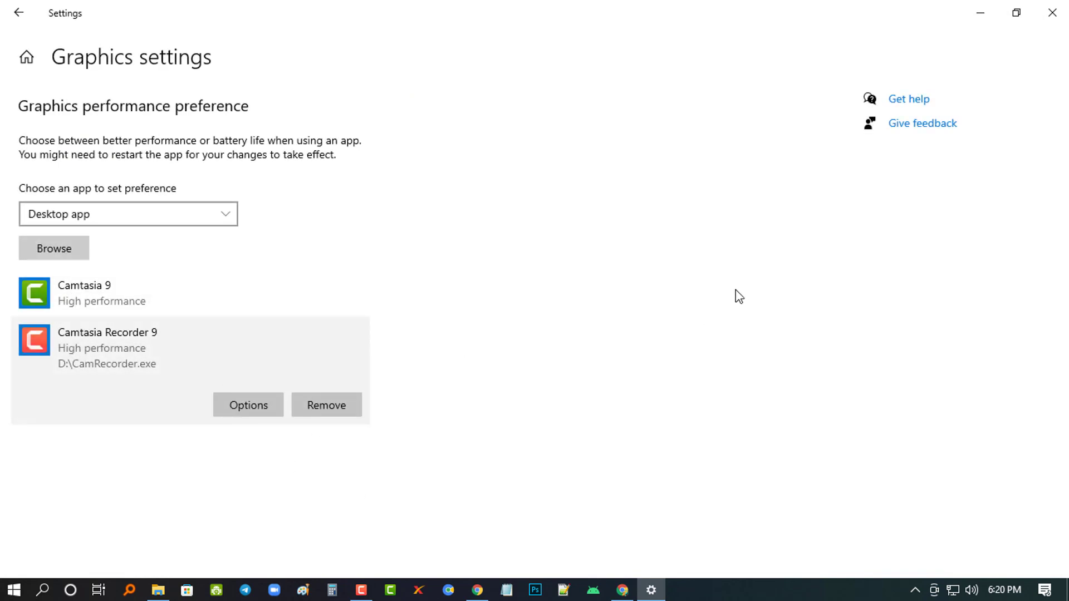
Step: Close the graphics settings, refresh the desktop and start a new project in Camtasia 9
click(1061, 11)
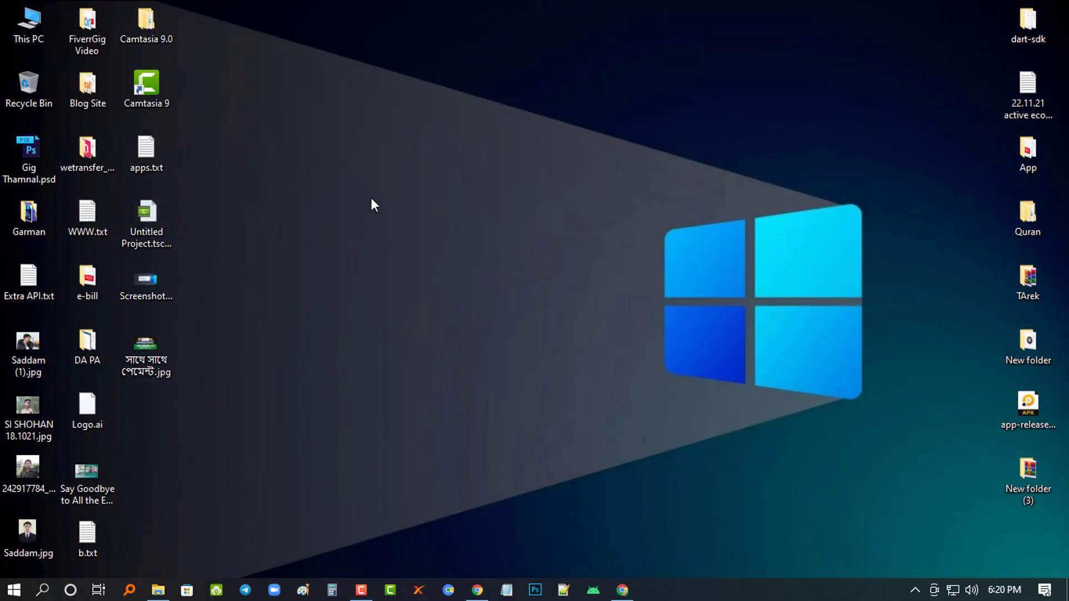
right_click(372, 198)
click(406, 244)
click(389, 595)
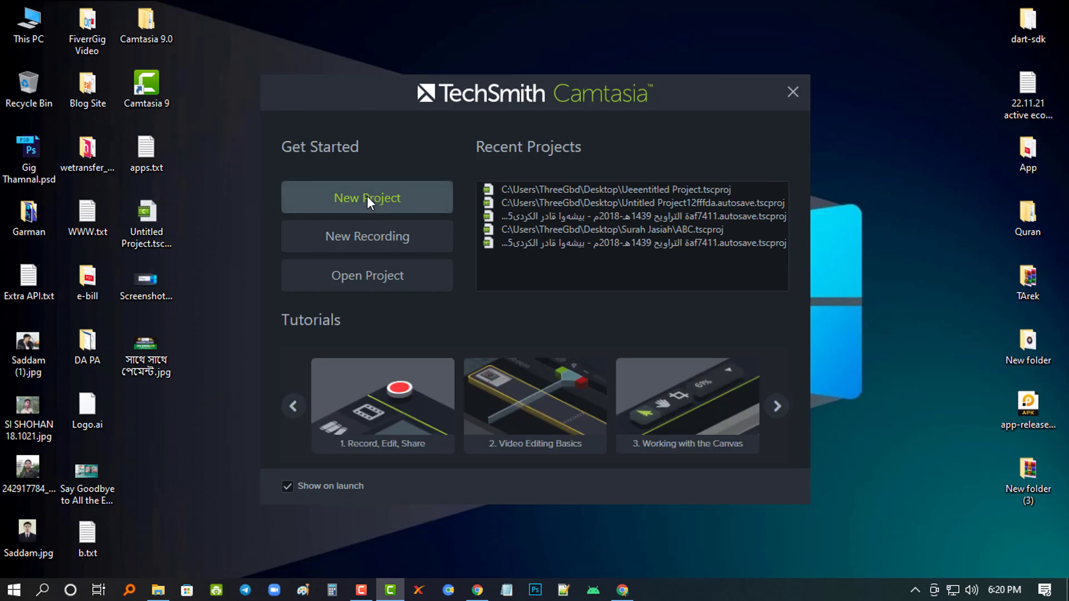
click(367, 196)
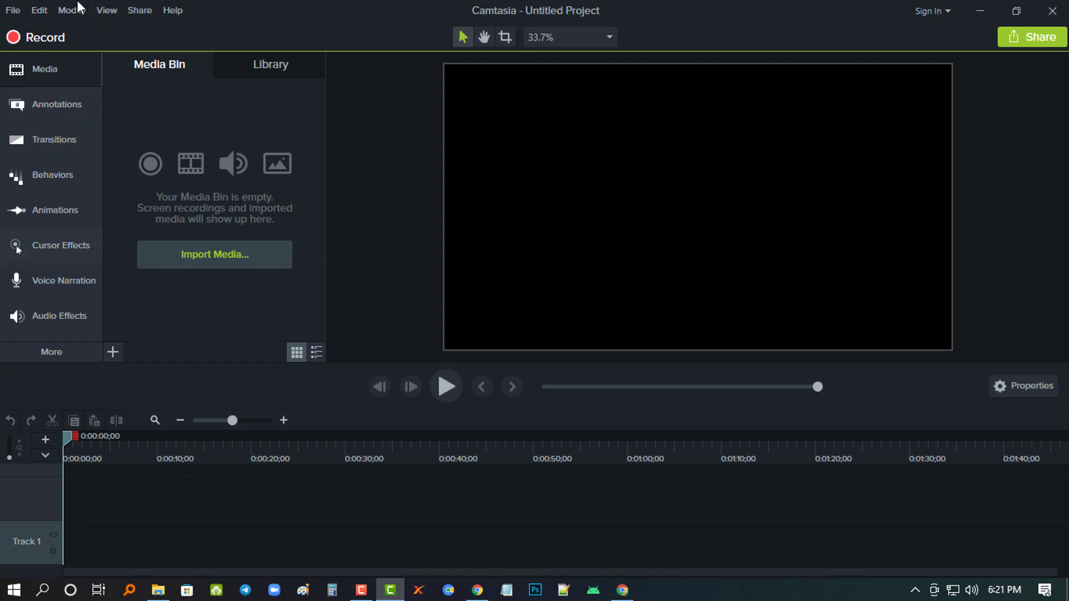
Step: Set hardware acceleration to "Use GPU for video decoding" in the advanced preferences and save the change
click(35, 12)
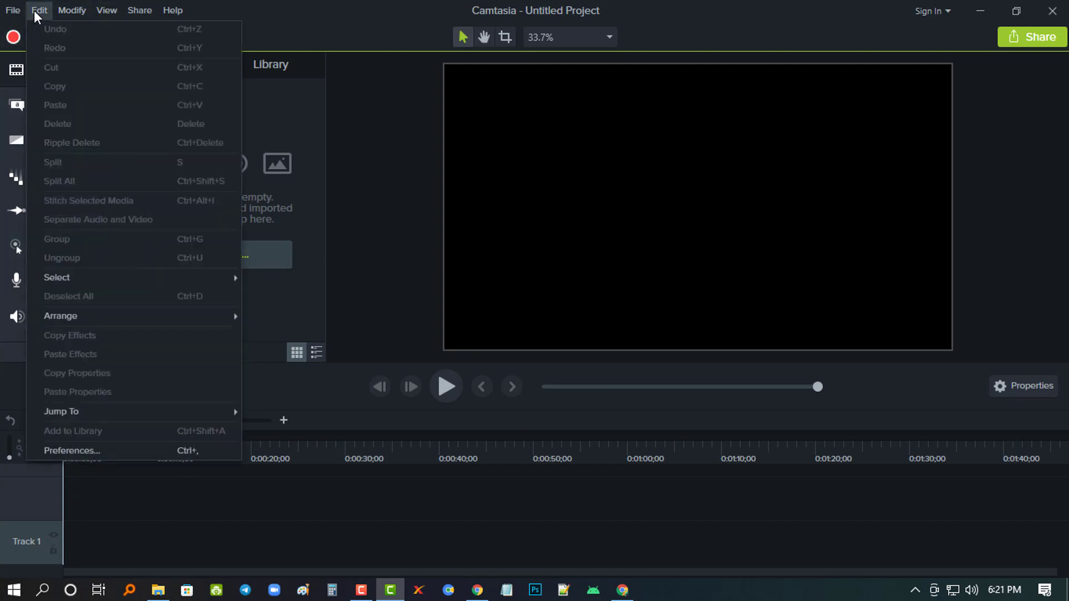
click(75, 449)
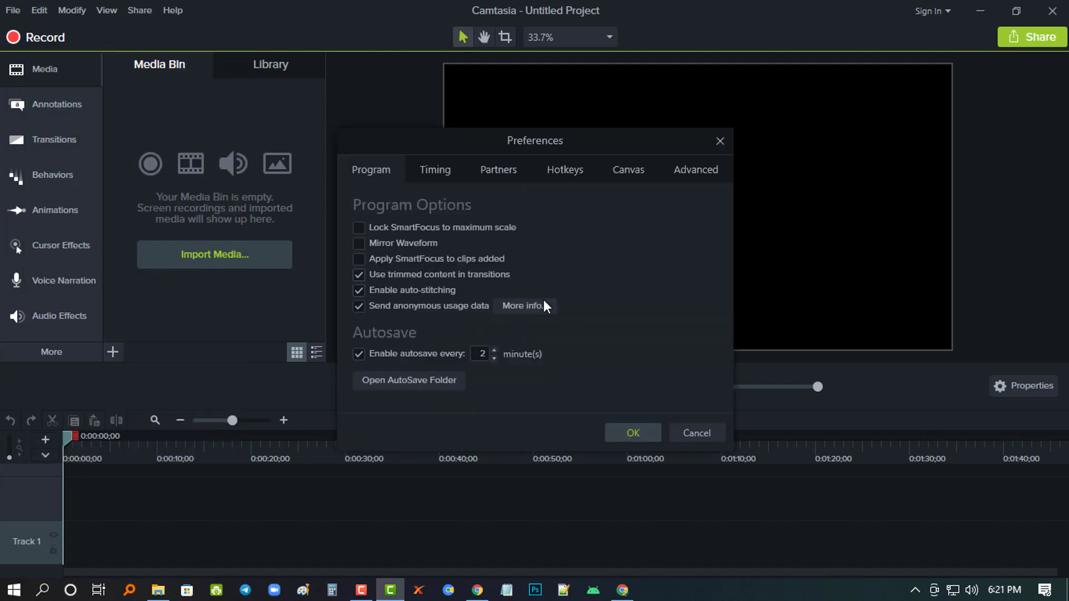
click(700, 171)
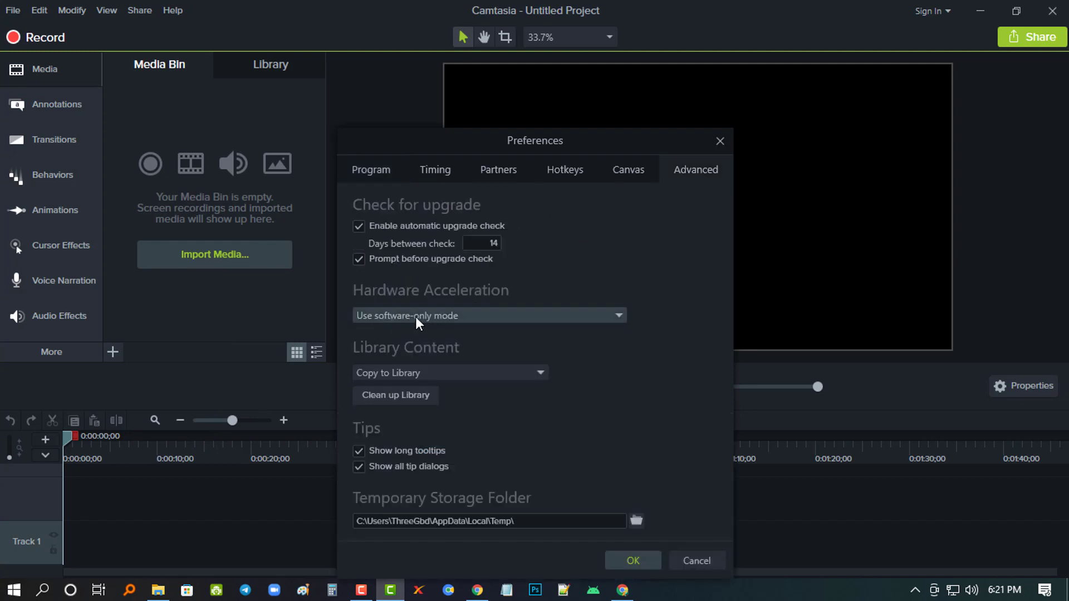
click(475, 317)
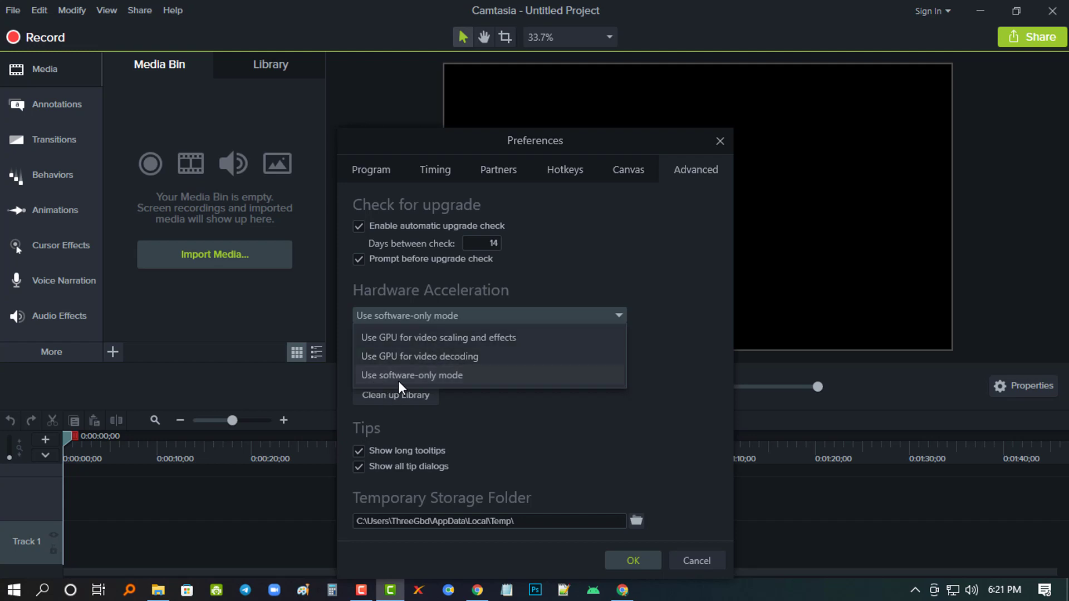
click(439, 356)
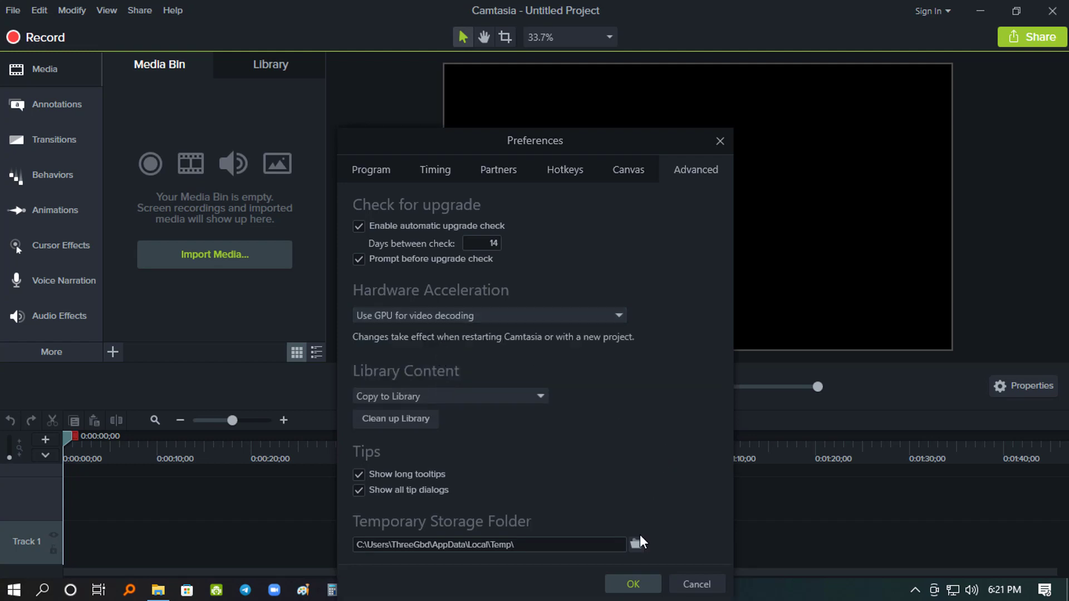
drag(625, 138, 630, 89)
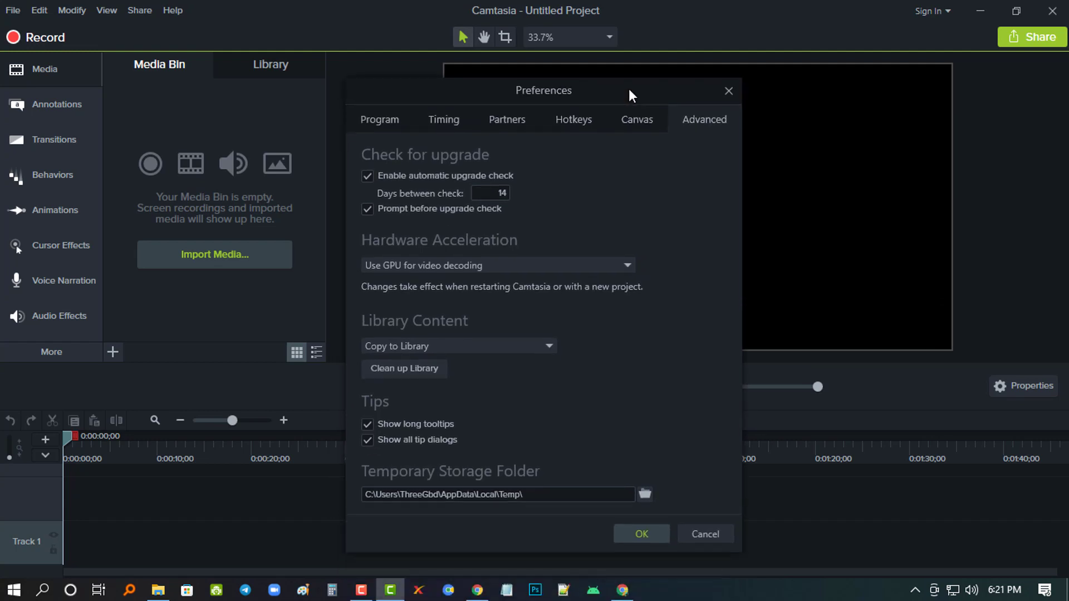
click(639, 533)
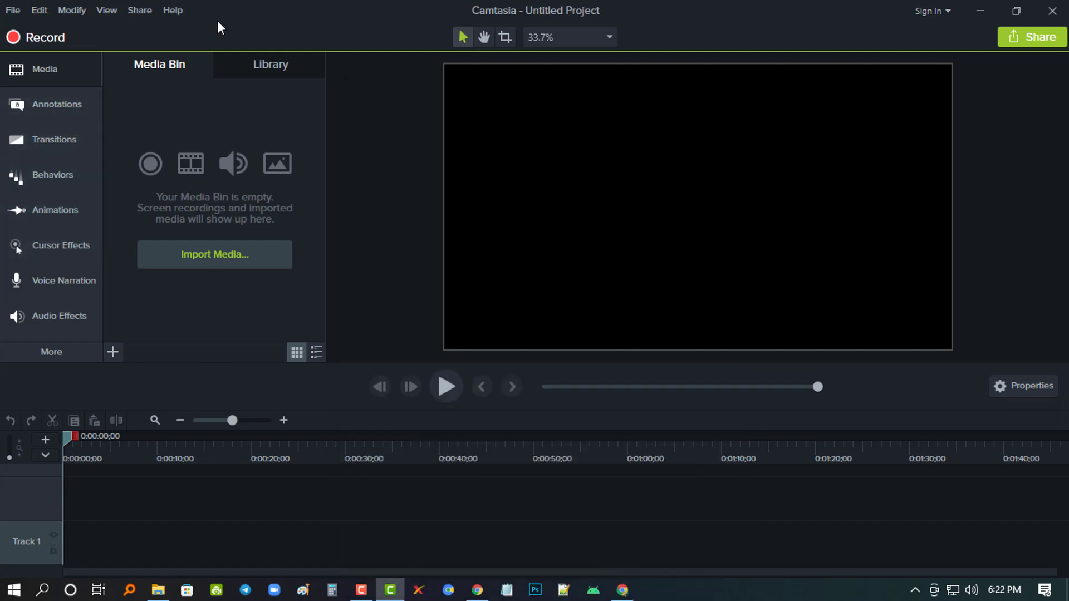
Step: Add Group_2021-11-28_234258 from the Library to the start of the timeline
click(270, 65)
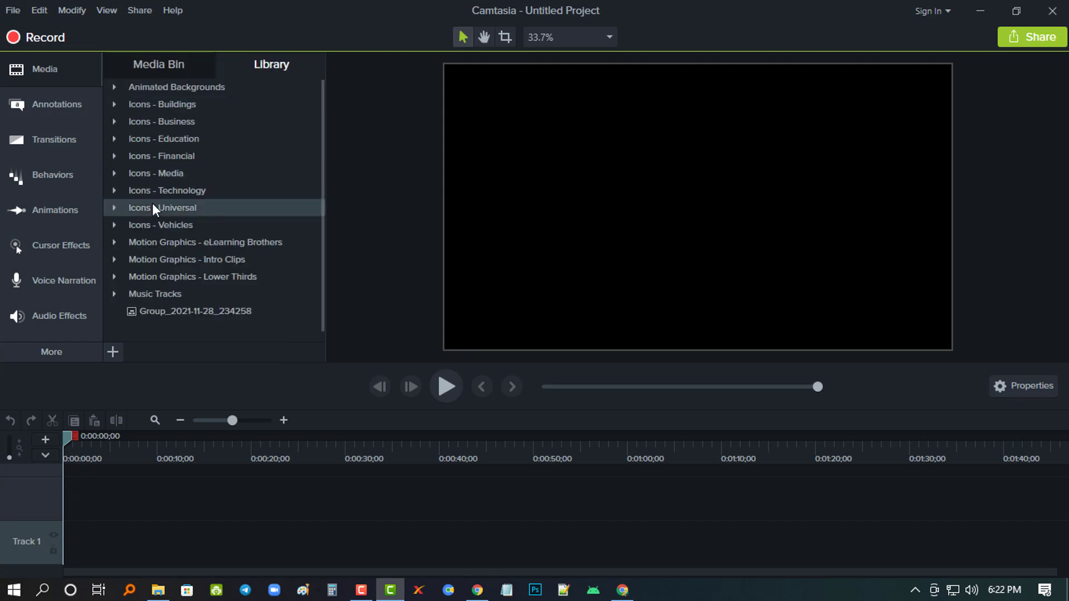
click(114, 173)
drag(189, 301, 271, 437)
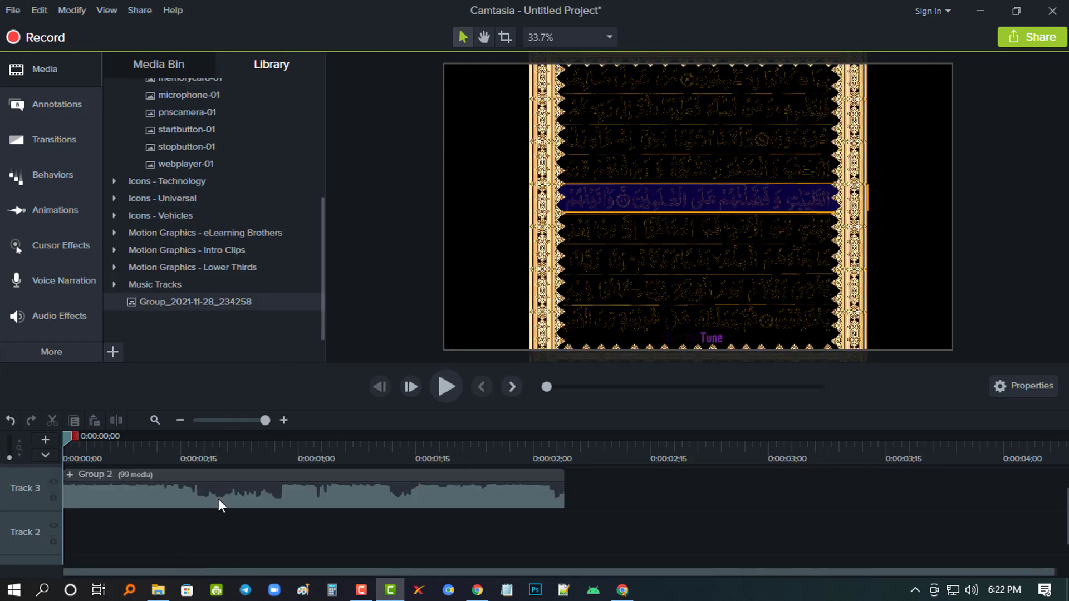
Step: Produce the project as a local file using MP4 only (up to 1080p), named Untitled Project, in the Desktop folder
click(1033, 37)
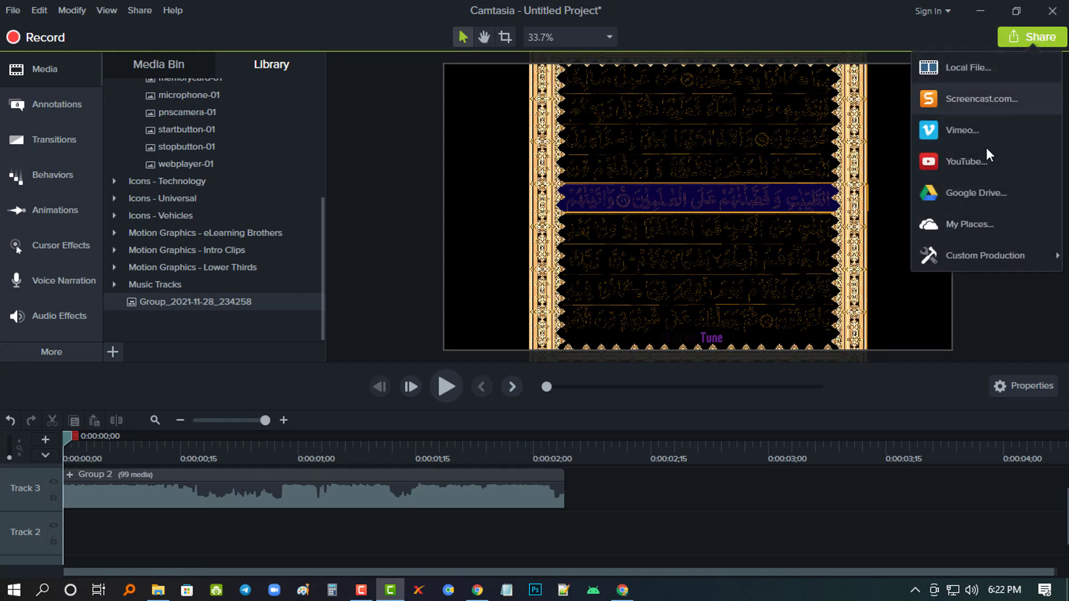
mouse_move(972, 249)
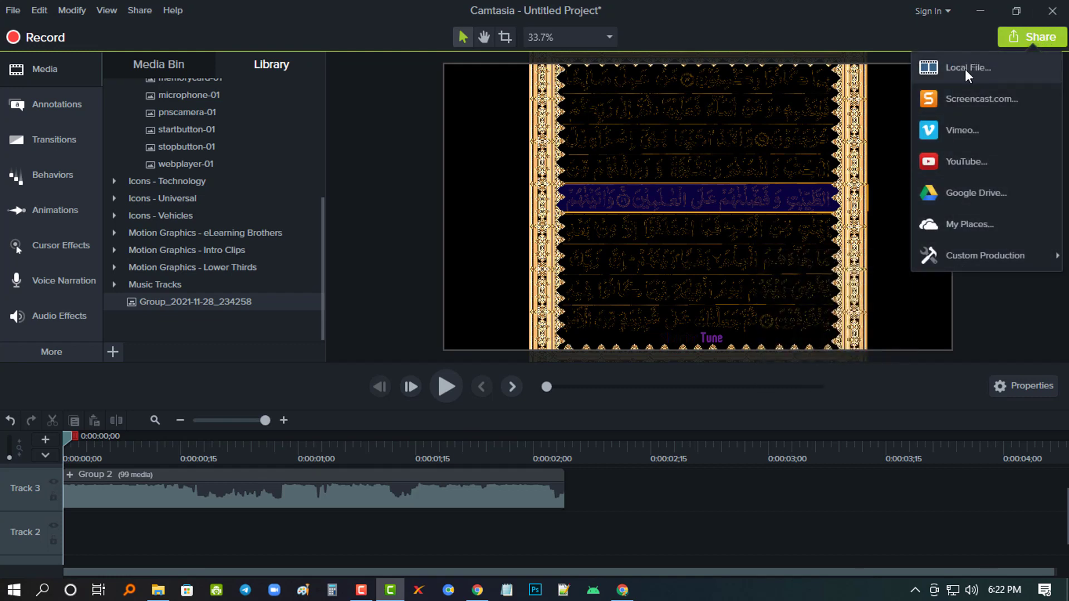
mouse_move(1022, 253)
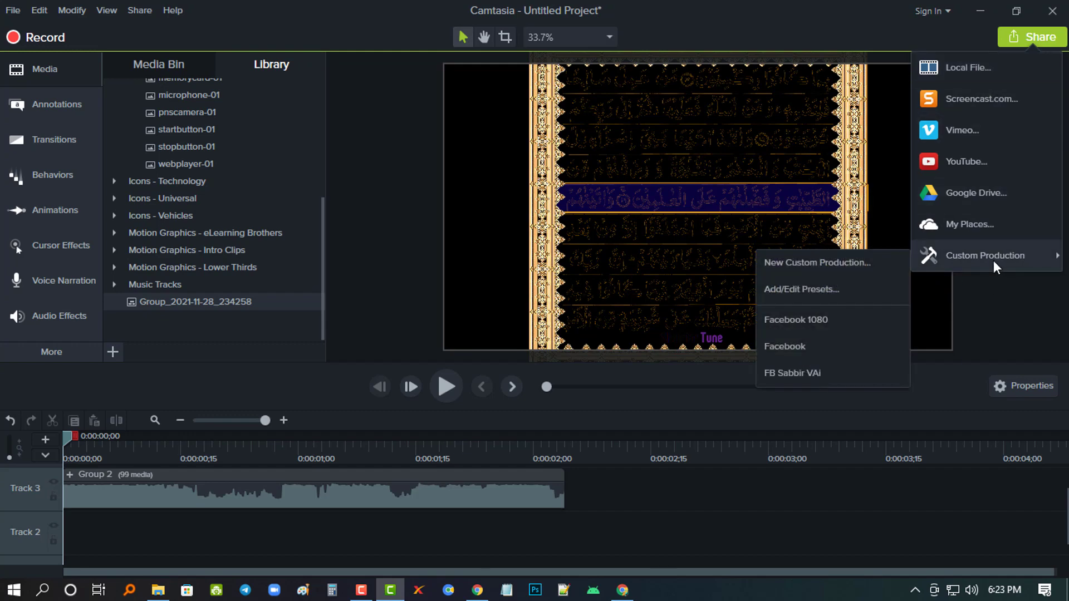
click(980, 63)
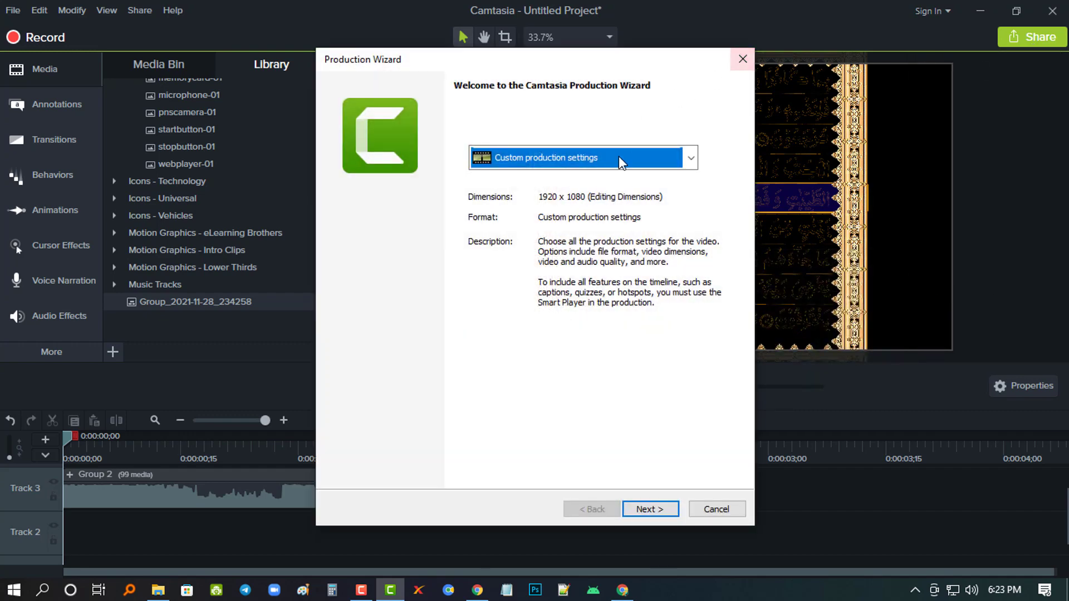
click(691, 159)
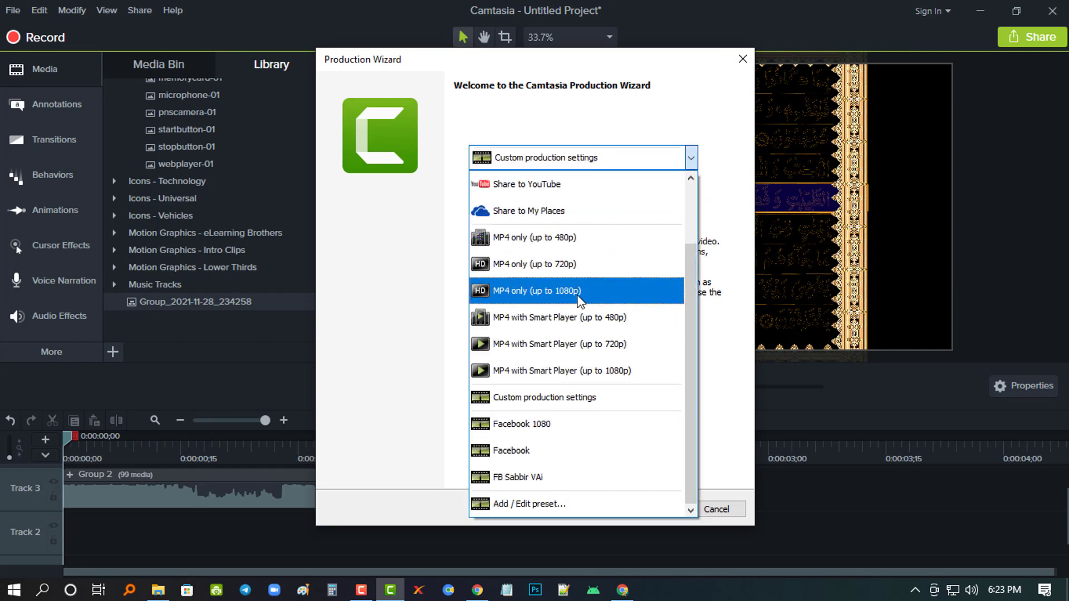
click(582, 294)
click(640, 510)
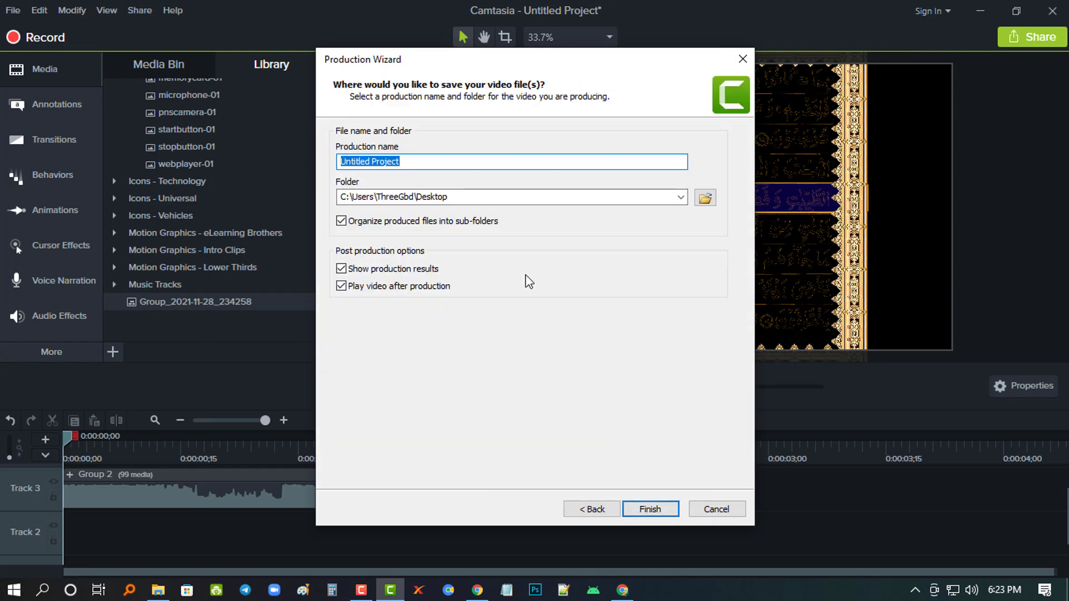
click(644, 508)
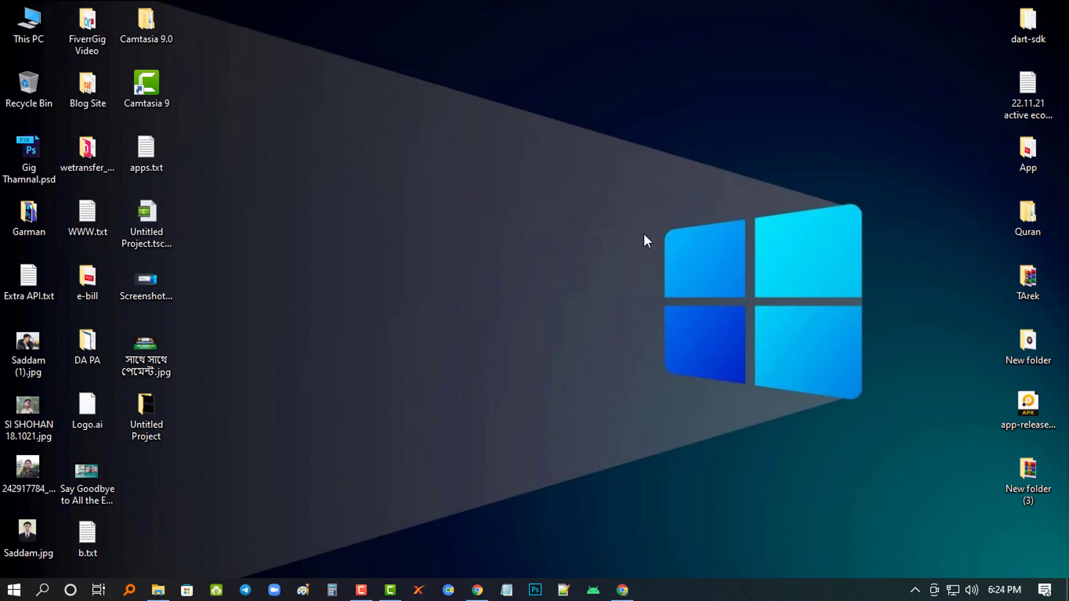
Step: View the desktop screenshot of the Rendering Project dialog, and close it
right_click(780, 591)
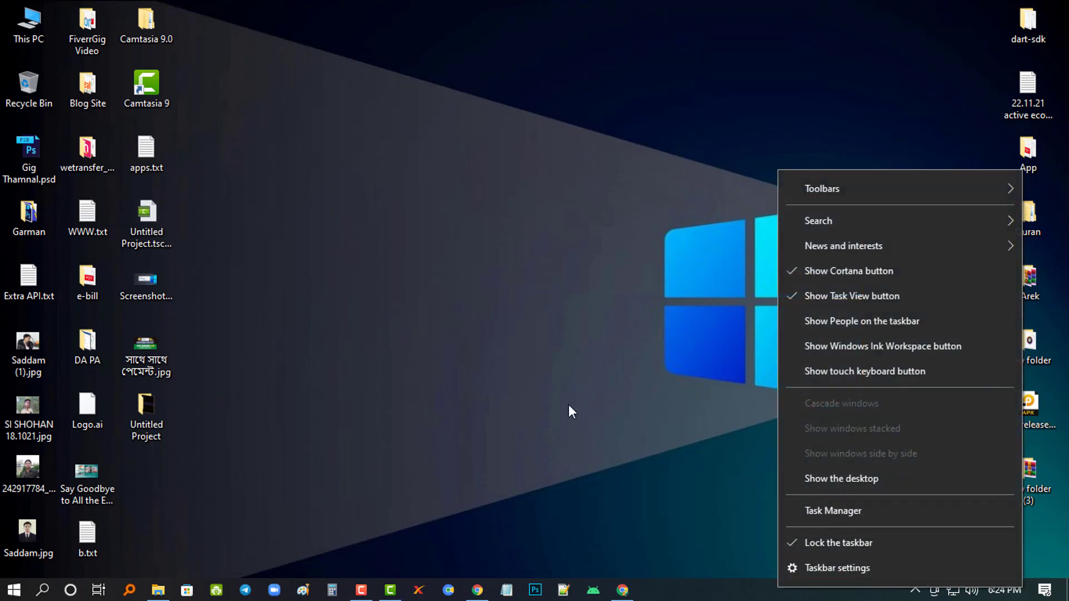
click(537, 378)
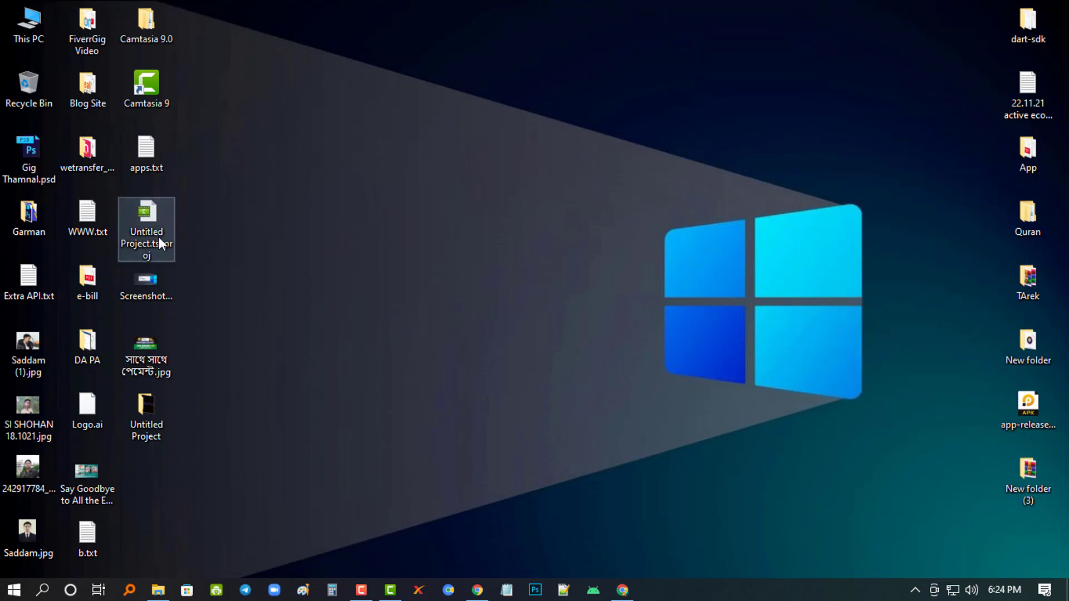
double_click(149, 276)
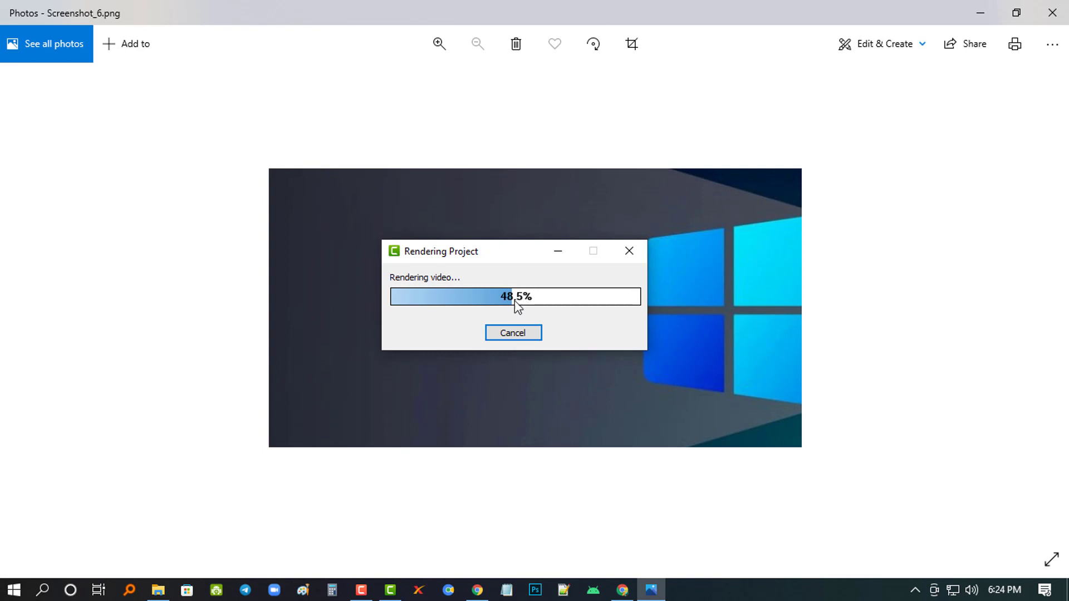
click(1053, 13)
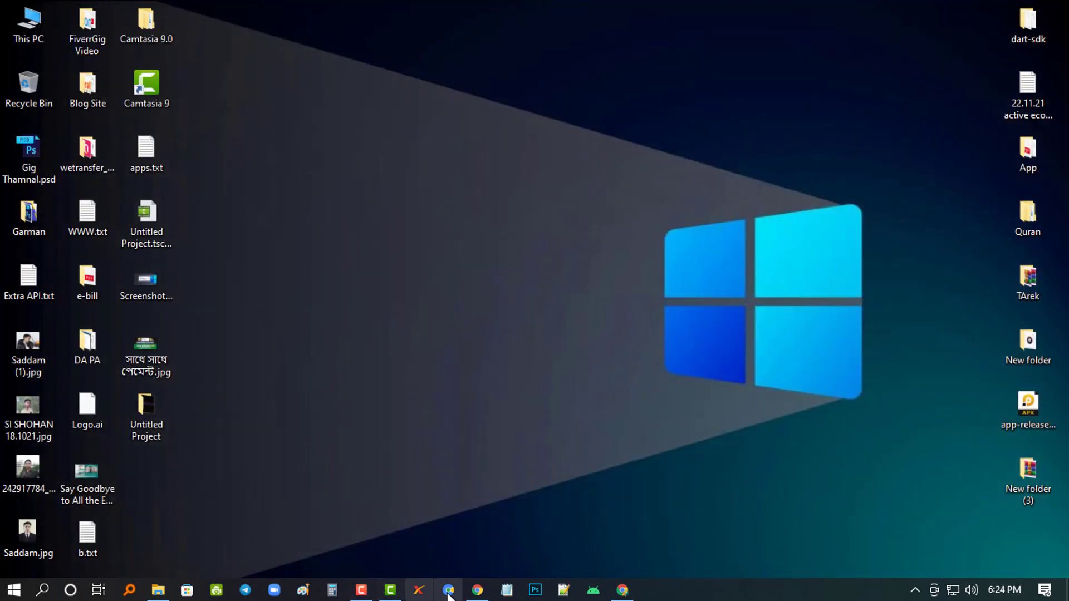
Step: Switch to Untitled Project.tscproj in Camtasia and combine all the media on its timeline into one group
mouse_move(390, 591)
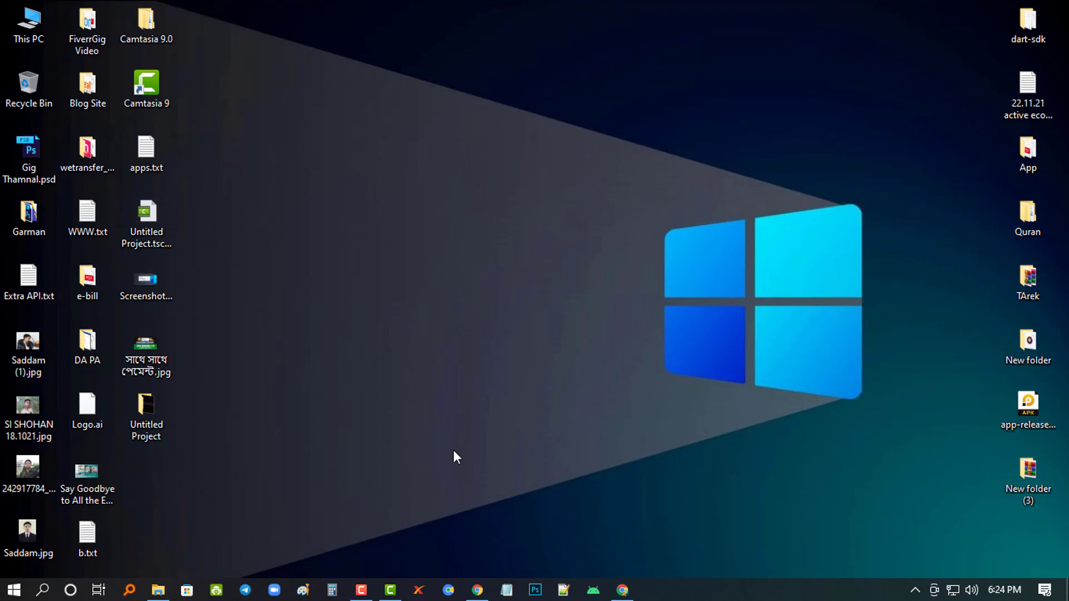
click(392, 594)
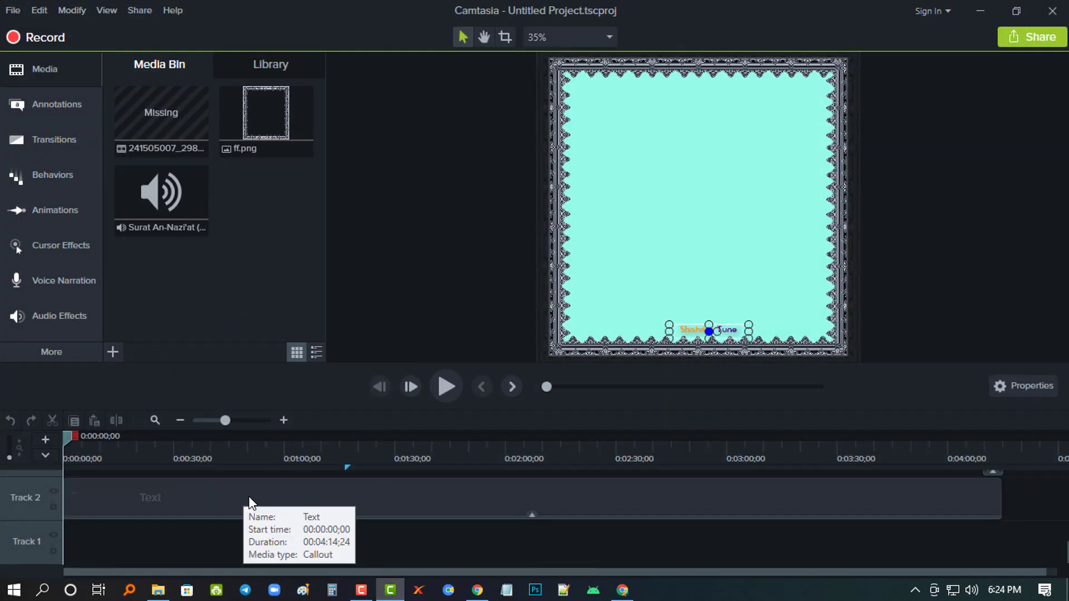
right_click(251, 502)
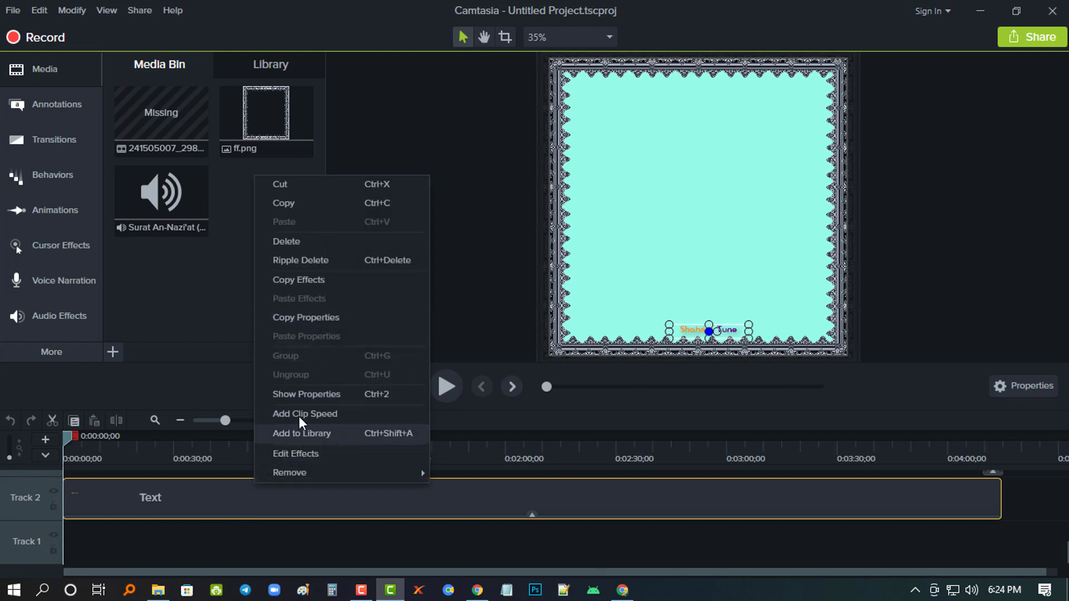
scroll(380, 508, up, 5)
scroll(380, 508, down, 1)
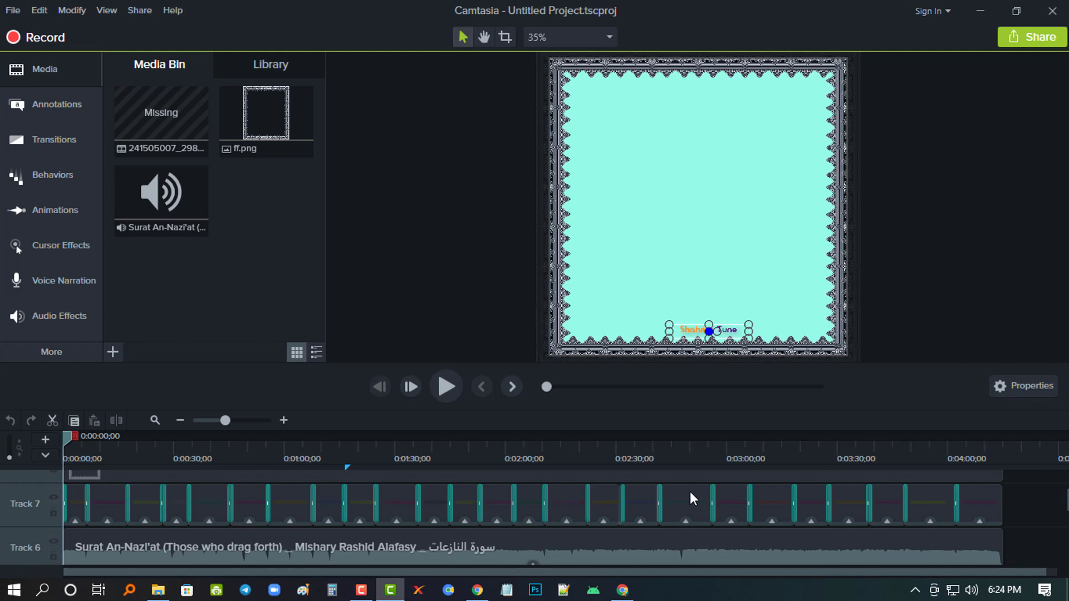
scroll(723, 504, up, 2)
scroll(442, 515, down, 1)
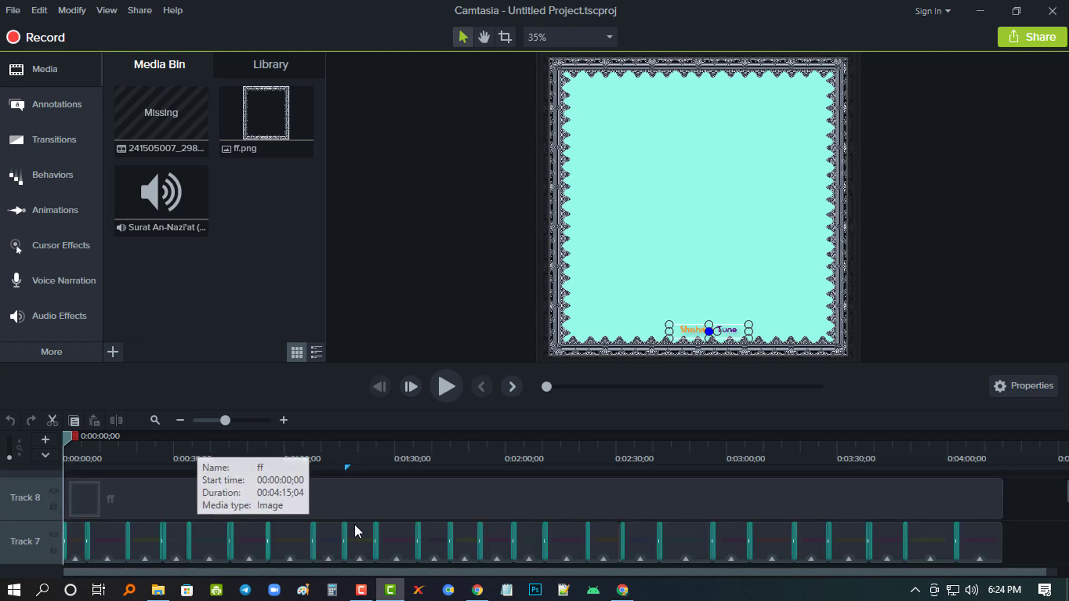
key(ctrl+a)
right_click(433, 505)
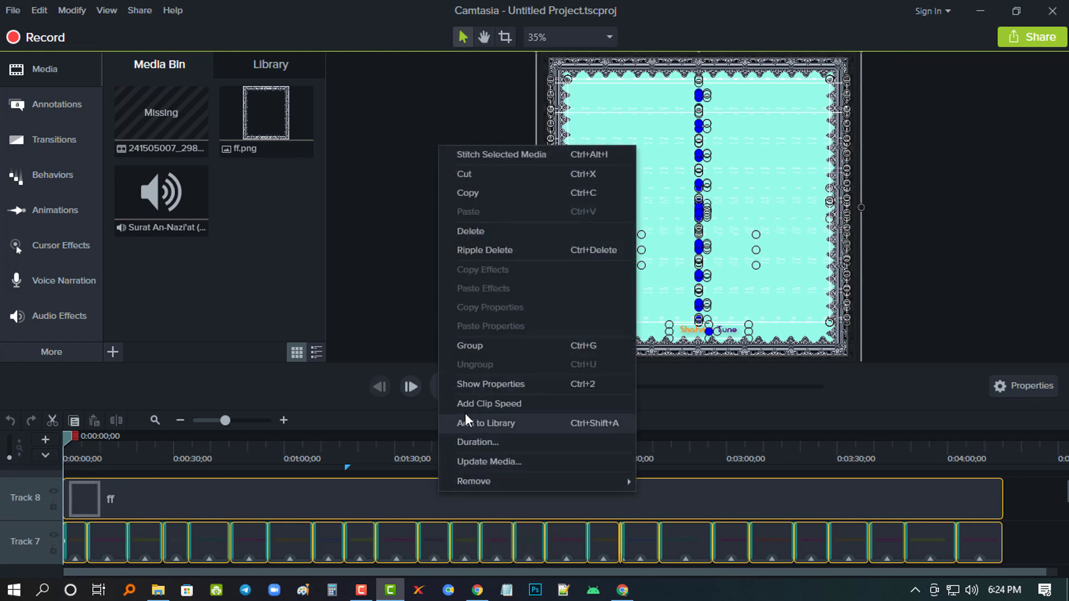
click(479, 347)
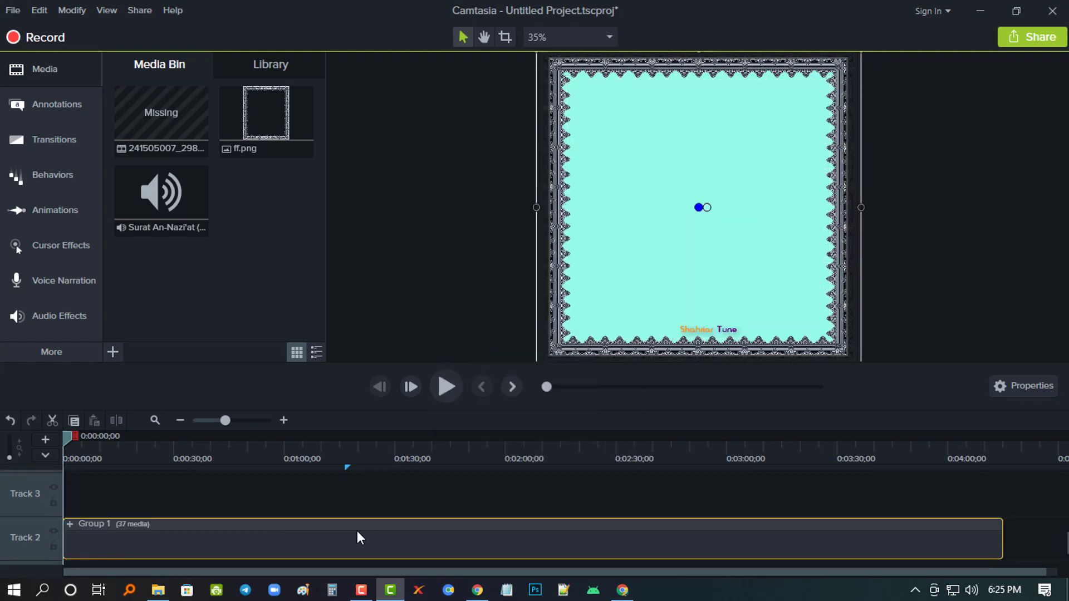
Step: Split the grouped clip on Track 2 into three parts at 0:00:59;03 and 0:02:43;16
scroll(174, 491, down, 1)
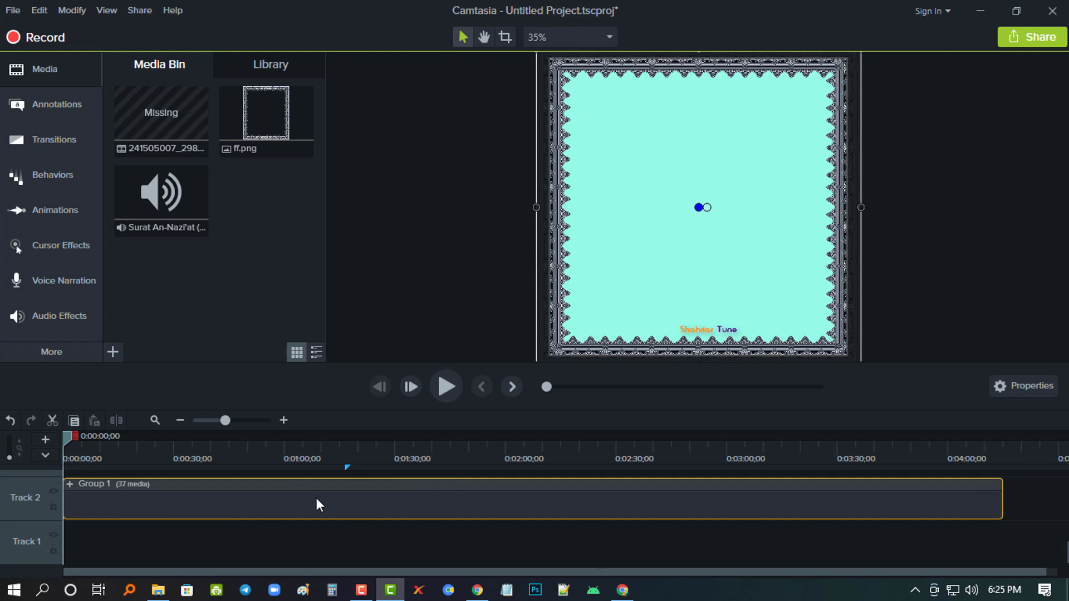
click(411, 449)
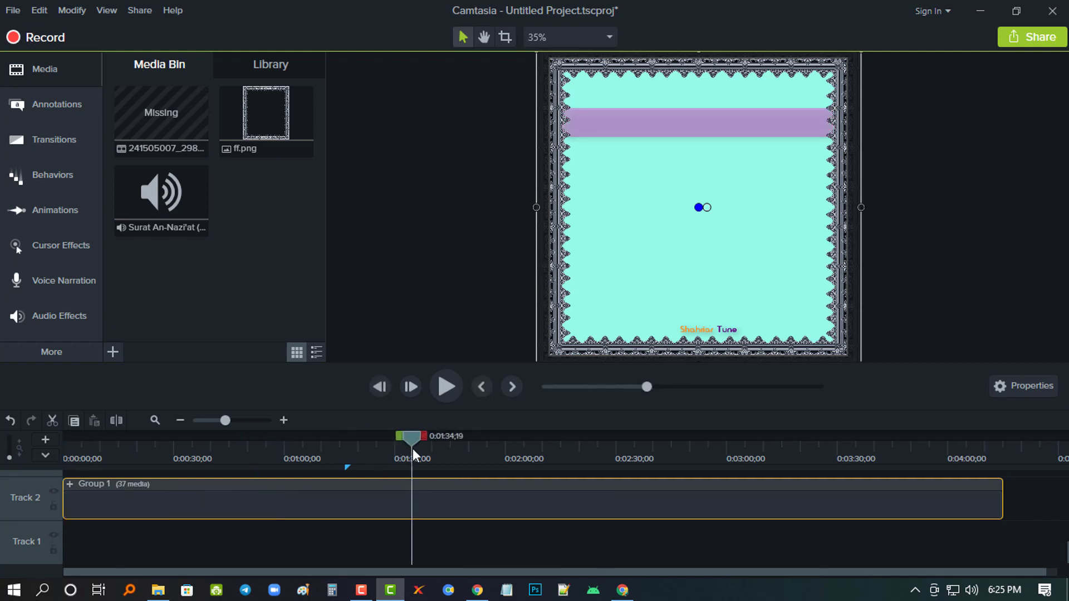
click(280, 450)
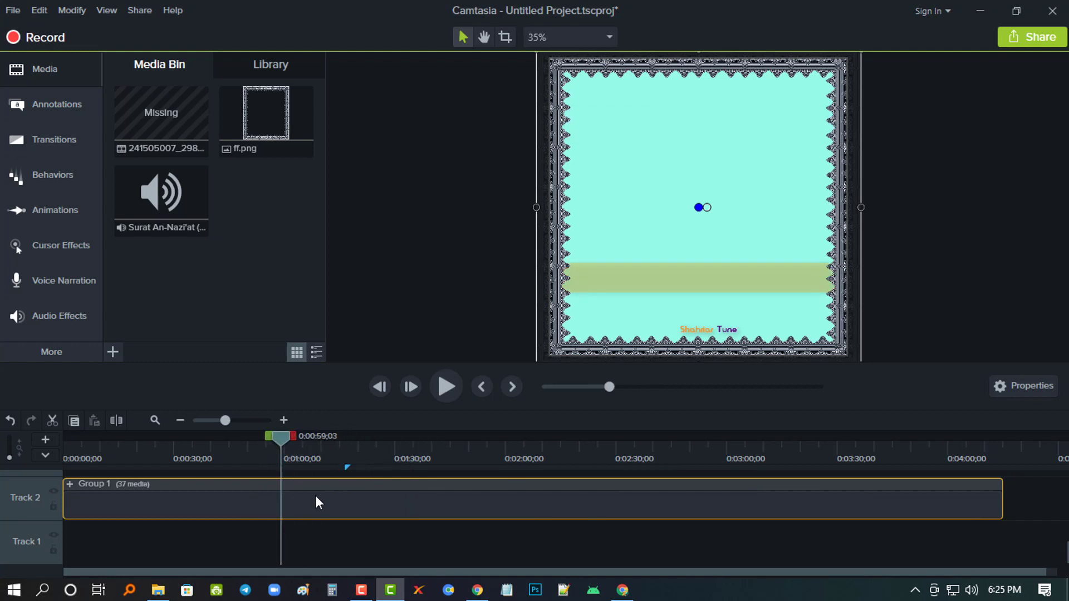
key(s)
click(628, 450)
click(686, 490)
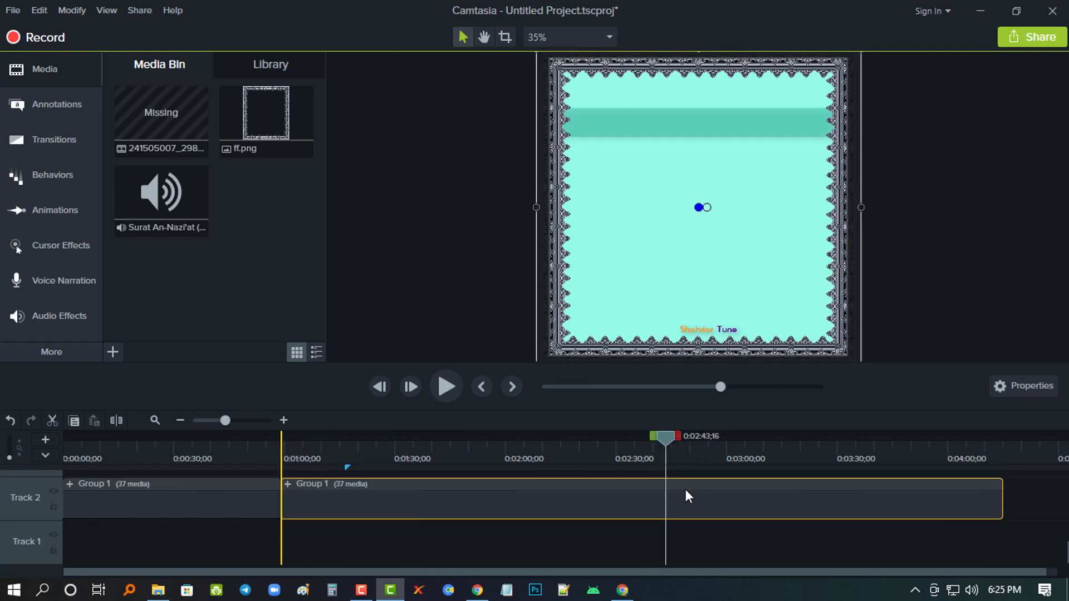
key(s)
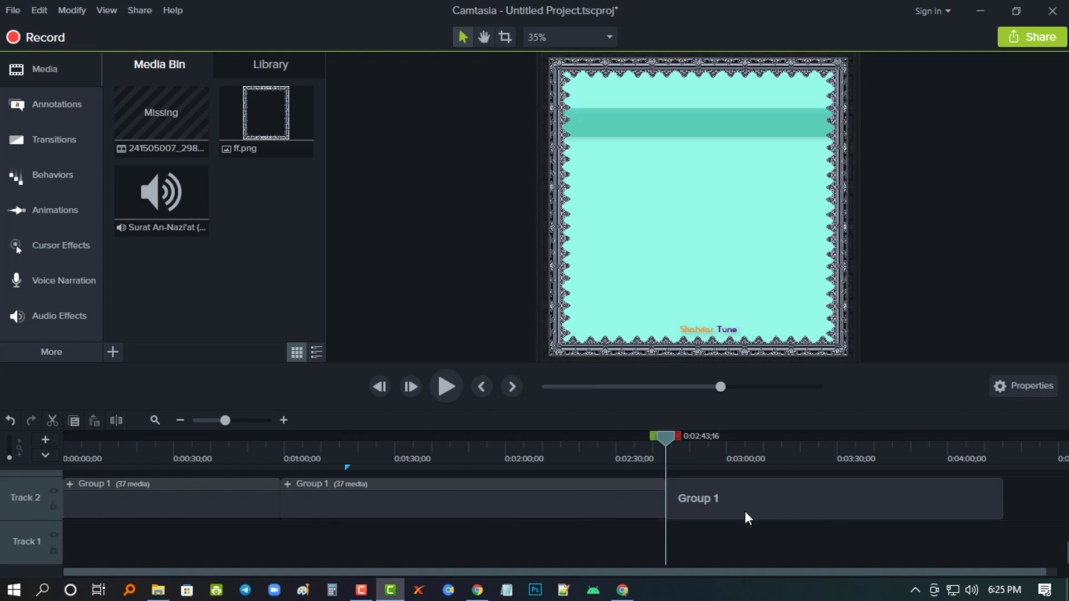
click(671, 507)
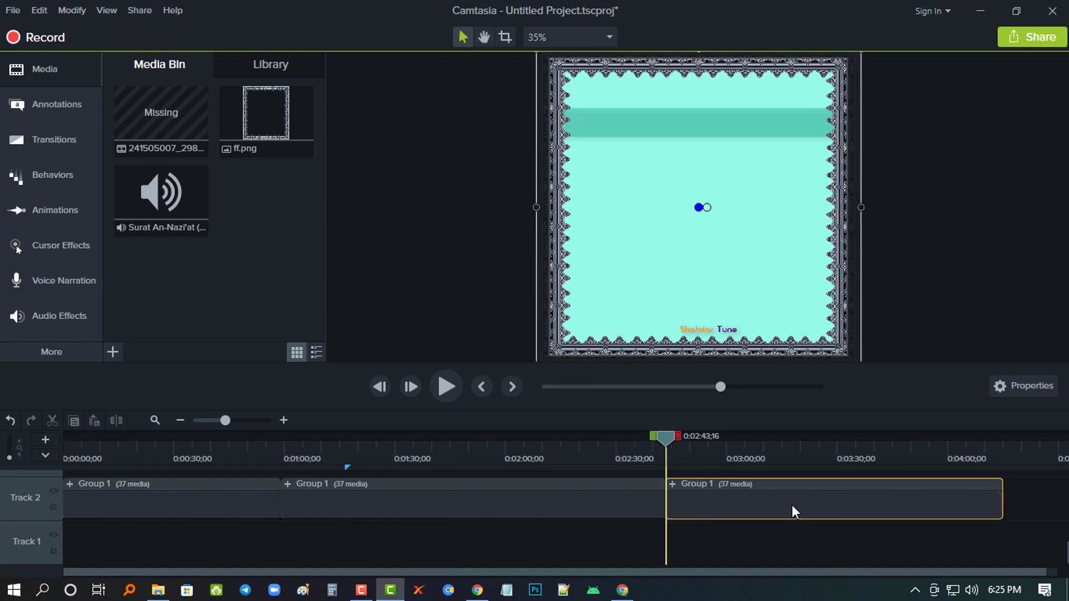
click(473, 502)
click(221, 495)
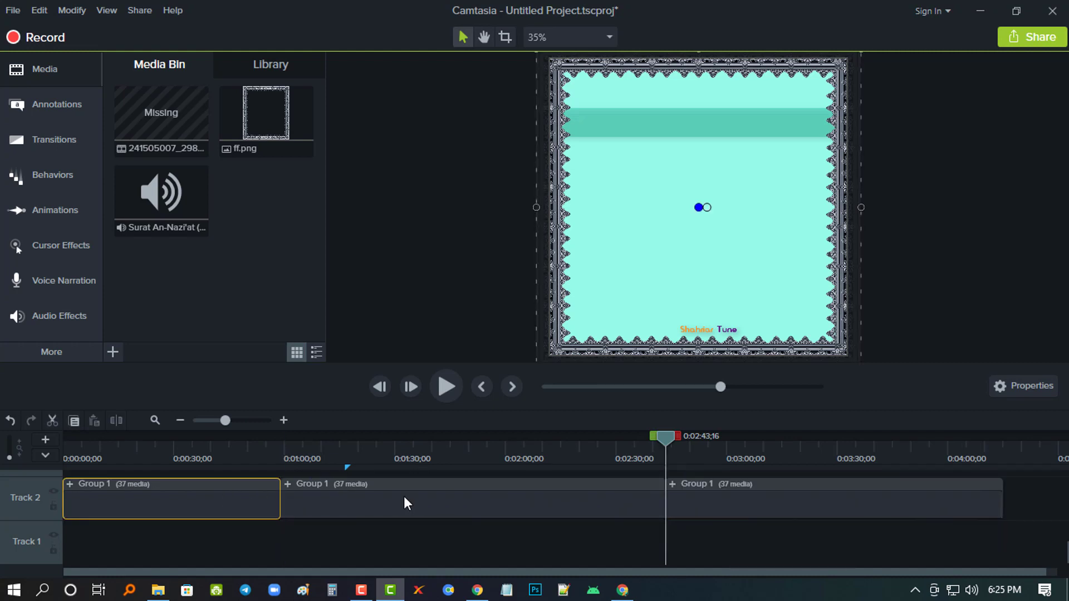
click(415, 505)
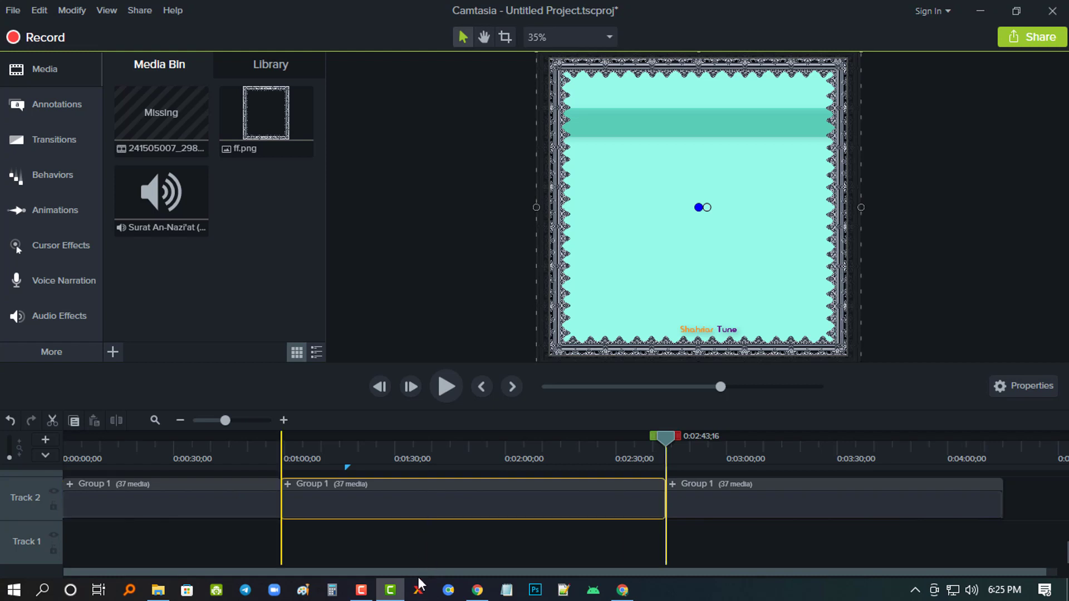
Step: Add the last of the three group parts on Track 2 to the library and name it 3
click(750, 506)
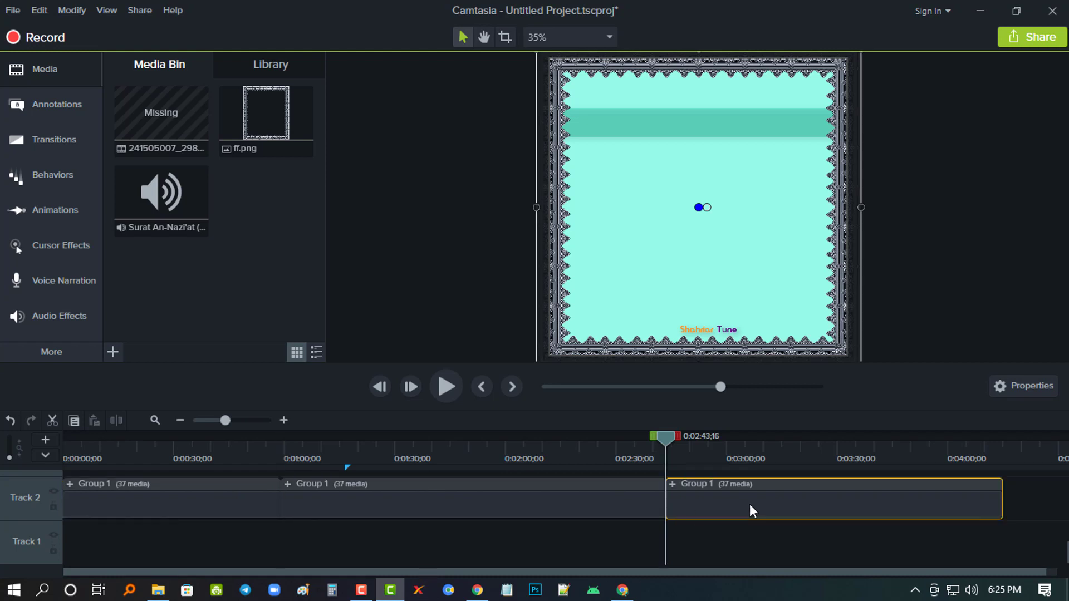
right_click(808, 498)
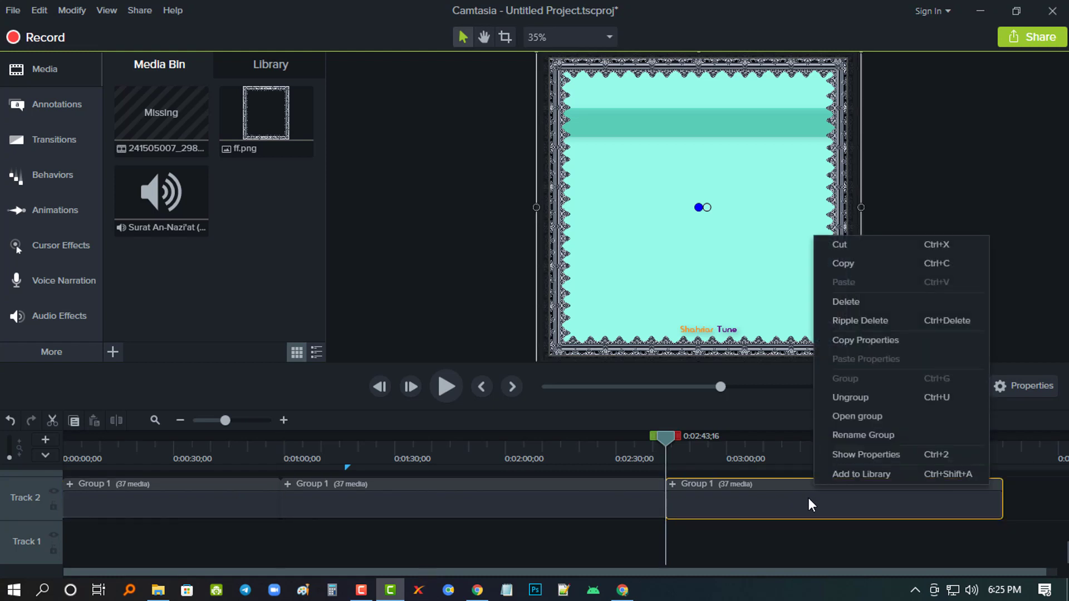
click(854, 474)
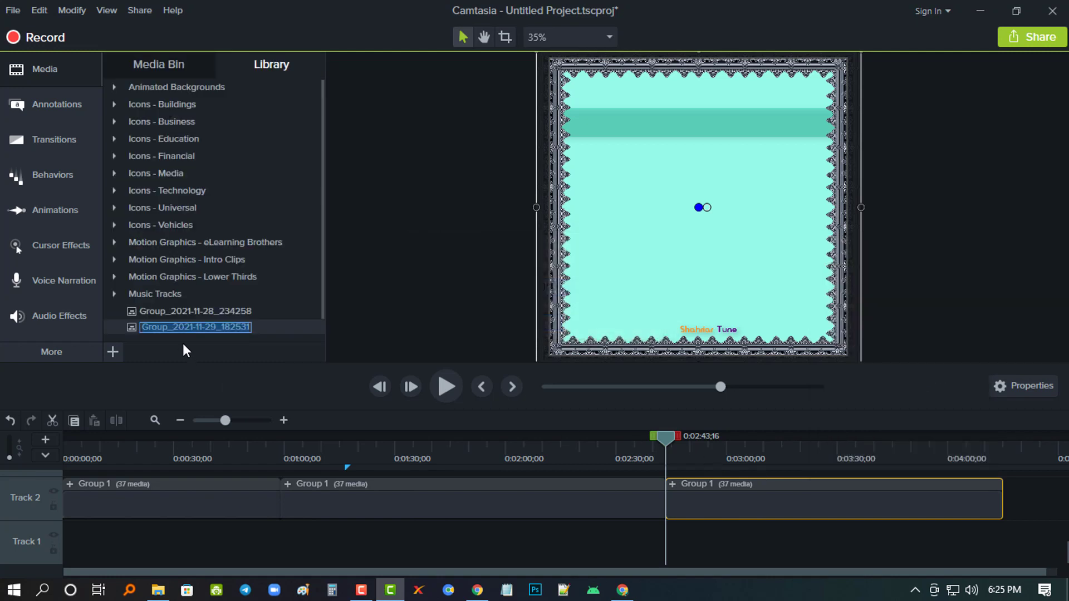
text(3)
key(Return)
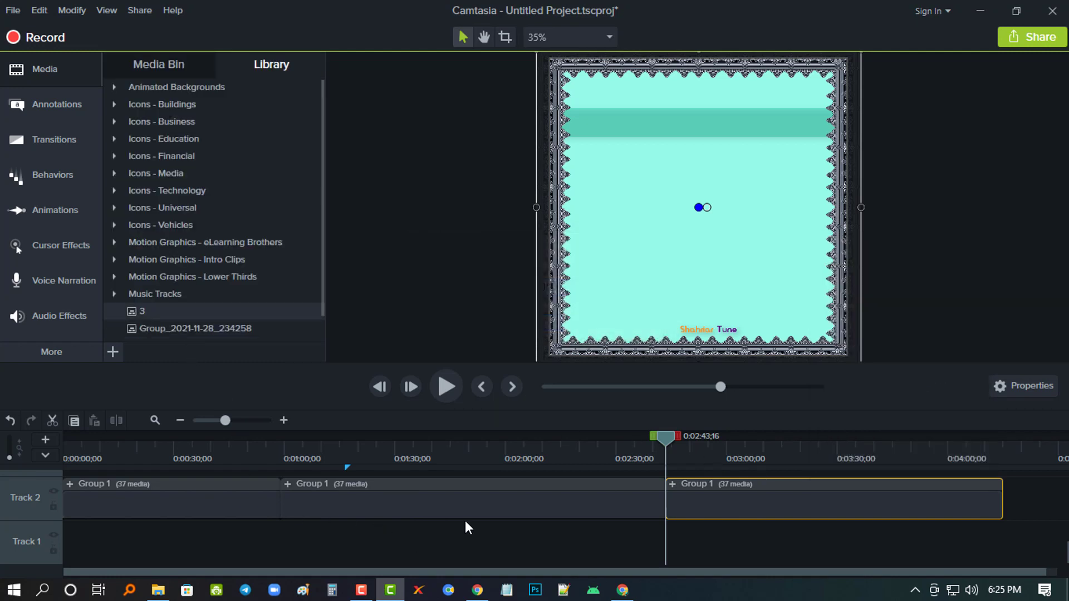
Step: Add the middle group part on Track 2 to the library and name it 2
click(474, 513)
right_click(474, 513)
click(514, 489)
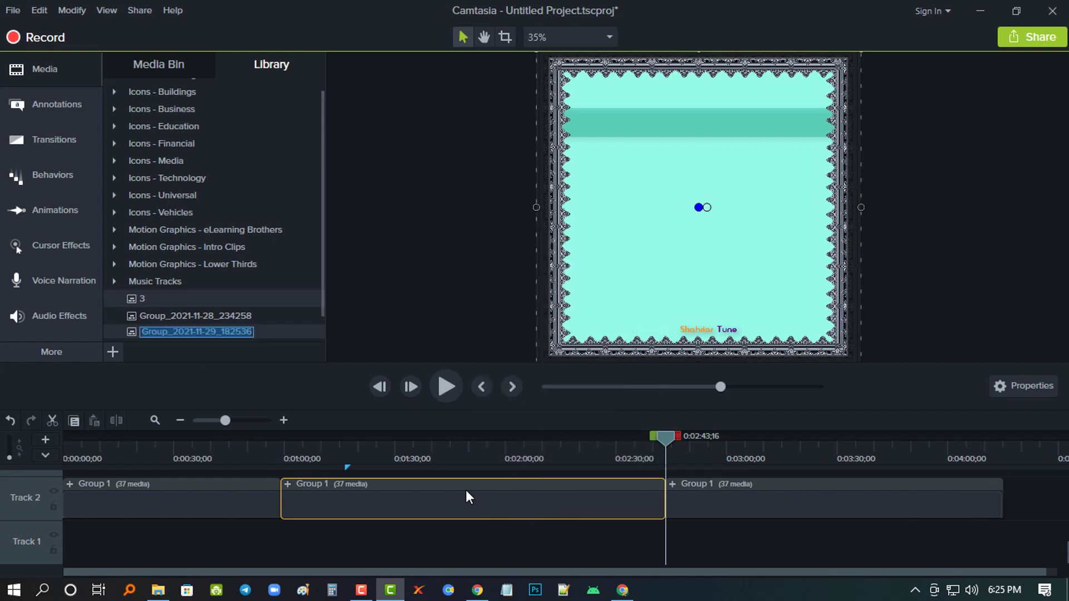
text(2)
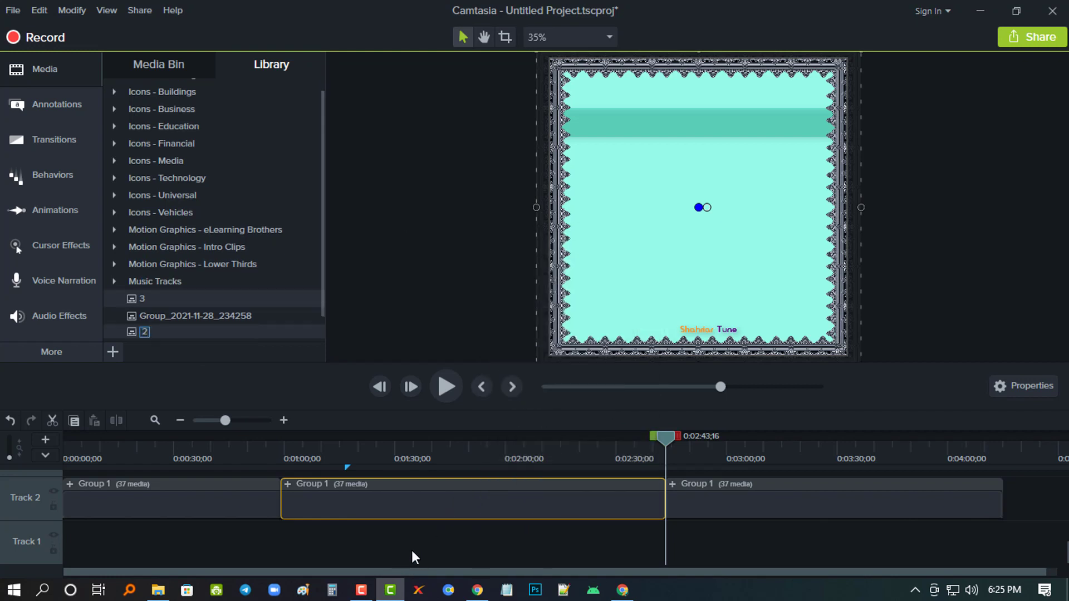
key(Return)
Step: Clear Track 2 by deleting the middle and last group parts together, then preview and delete the first part
drag(496, 535, 743, 490)
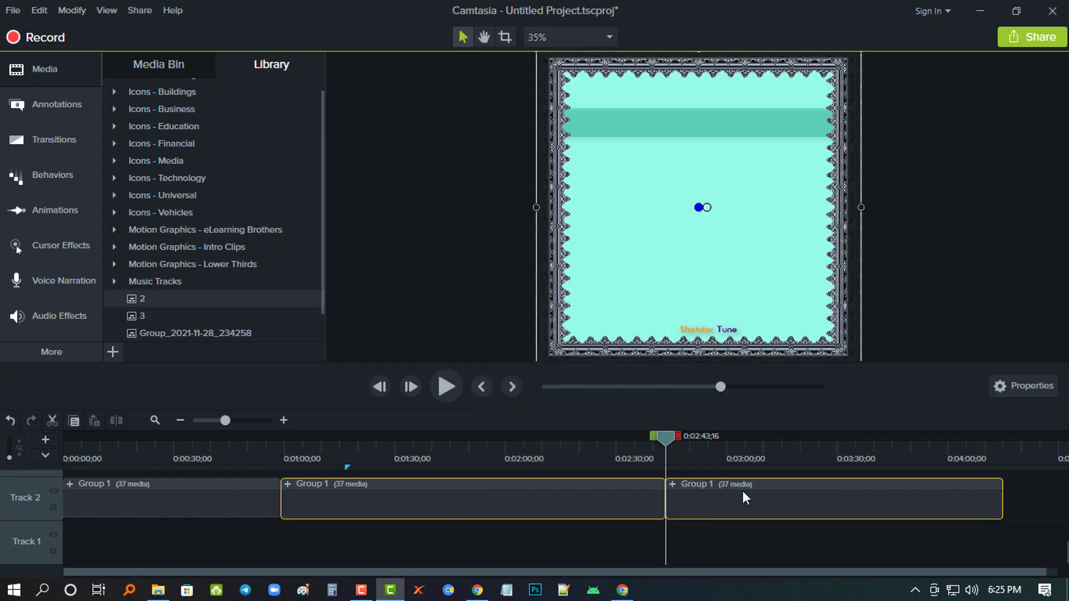
key(Delete)
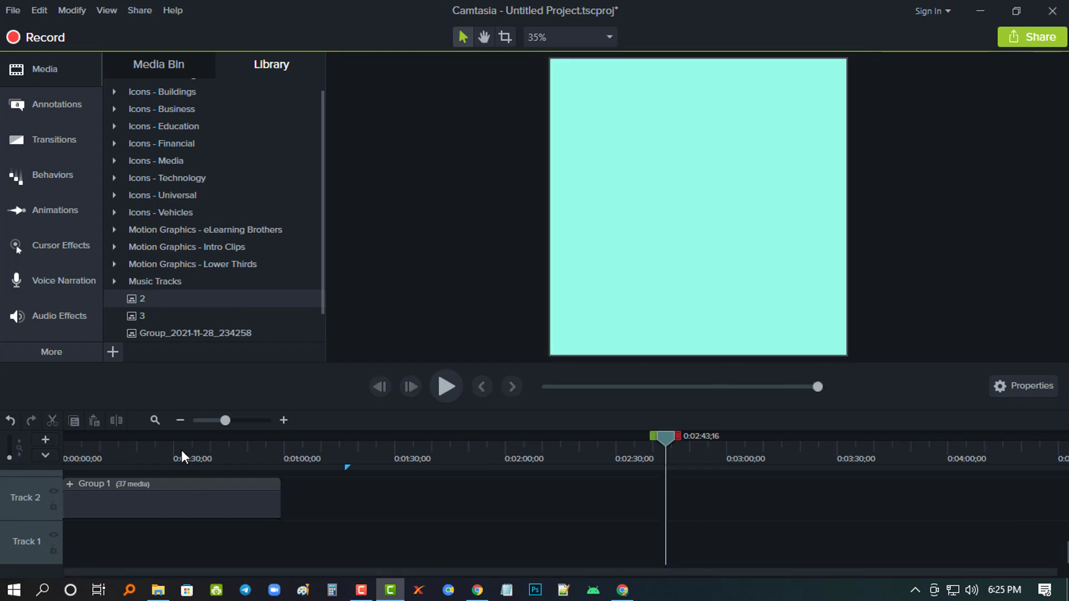
drag(181, 450, 157, 452)
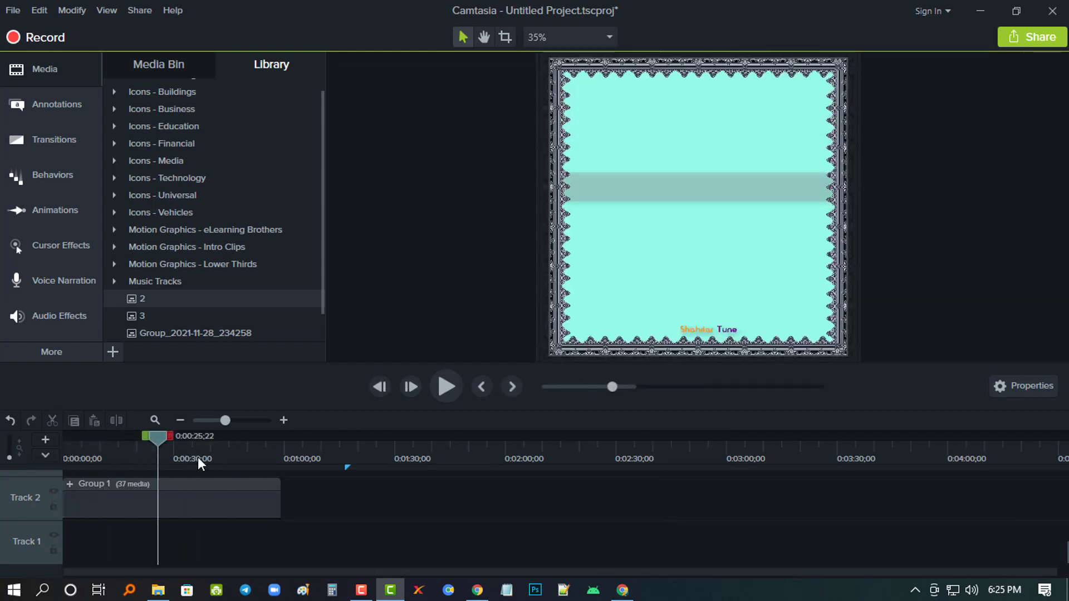
click(221, 461)
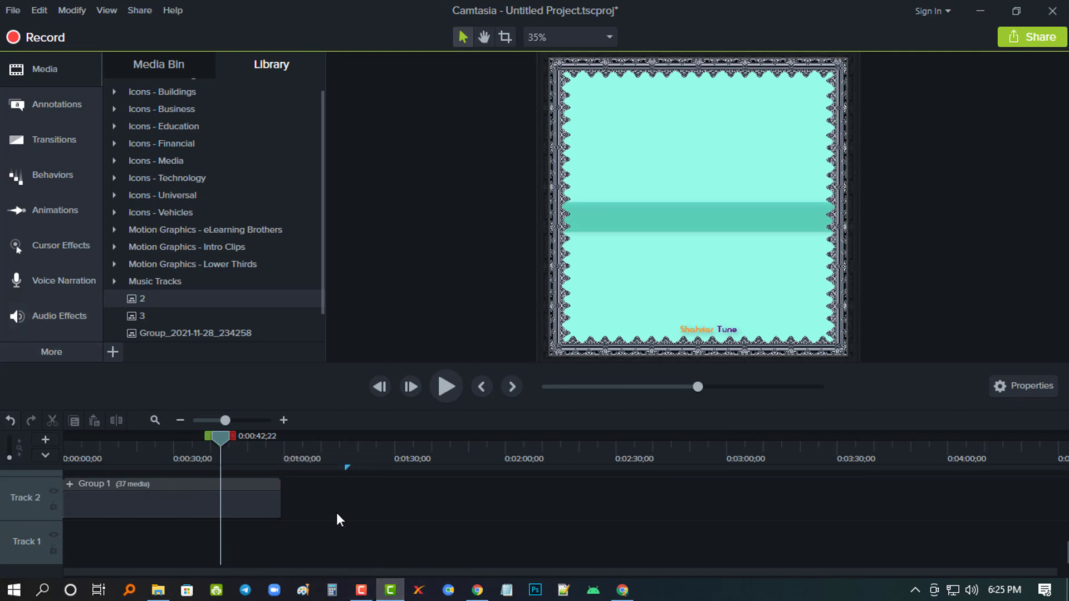
click(255, 512)
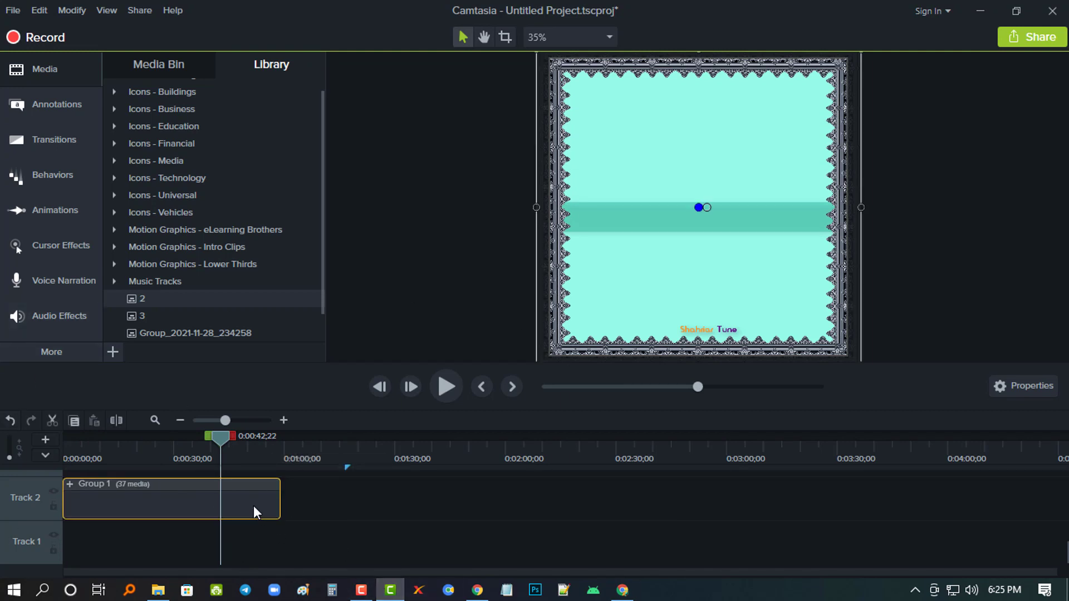
key(Delete)
Step: Place the saved group 2 from the library on Track 6 of the empty timeline
click(142, 65)
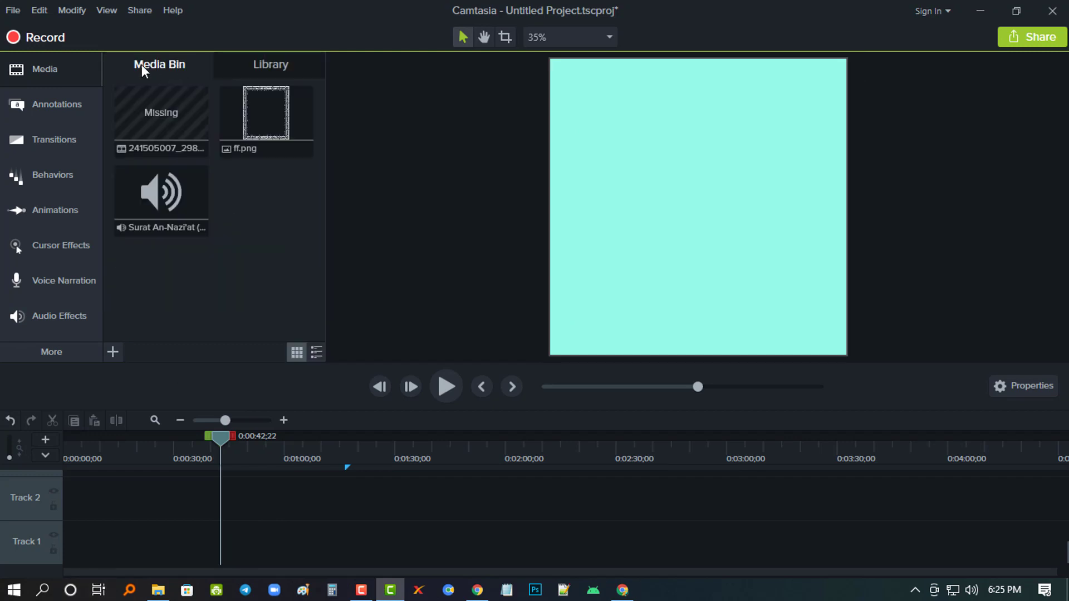
click(258, 65)
scroll(149, 288, down, 1)
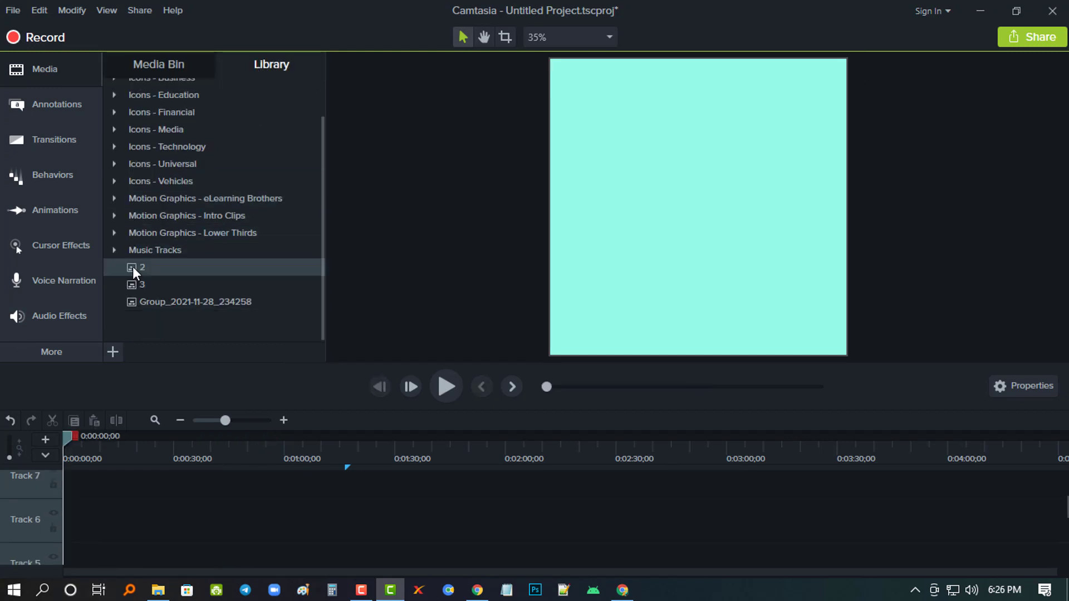
drag(133, 267, 126, 525)
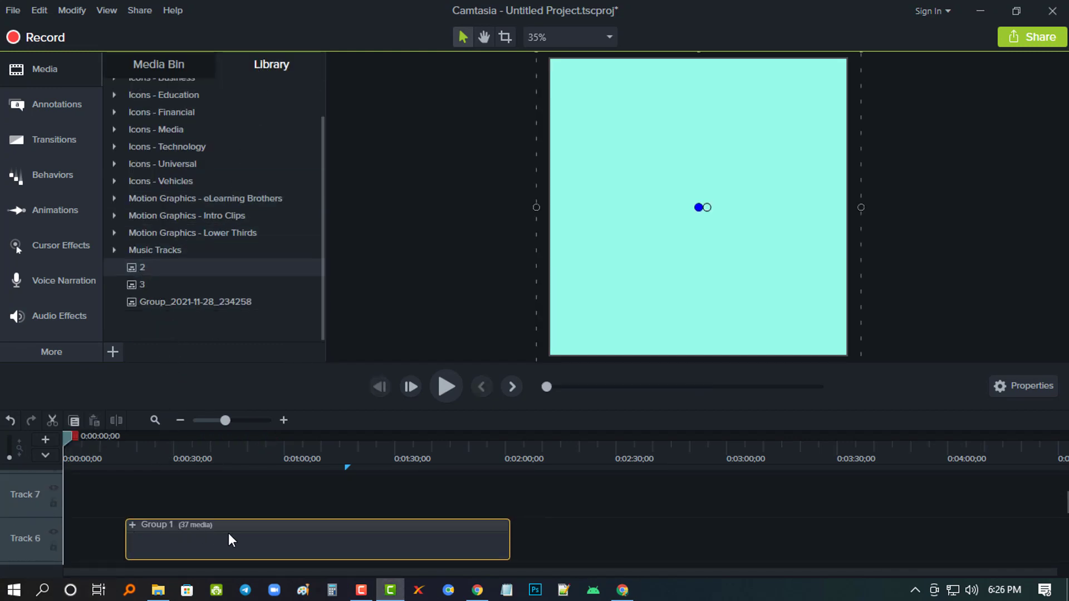